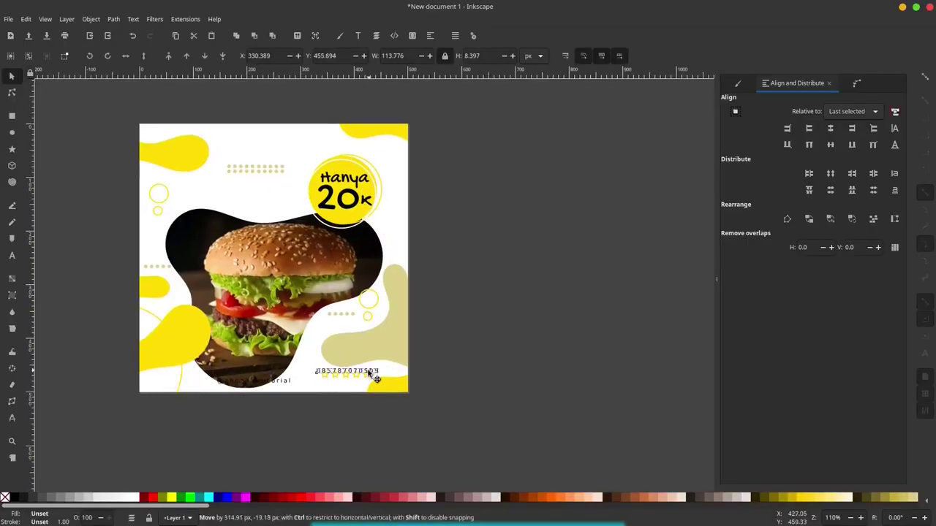
Move the star row off the page to the right
left_click_drag(371, 377, 502, 200)
scroll(501, 201, "up", 2)
left_click(496, 236)
scroll(496, 235, "up", 4)
scroll(496, 235, "left", 6)
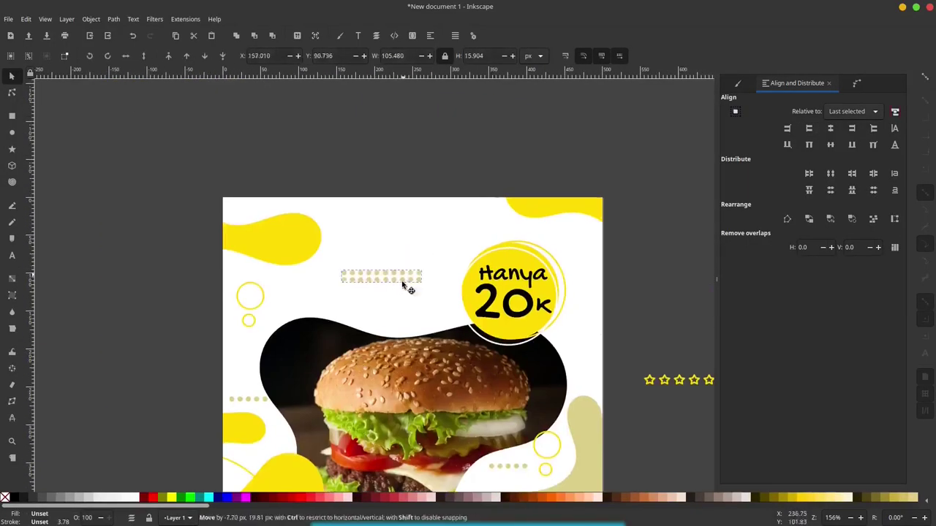
Add a two-line 'BIG PROMOH' title at top-left and shift it clear of the badge
key("t")
left_click(92, 55)
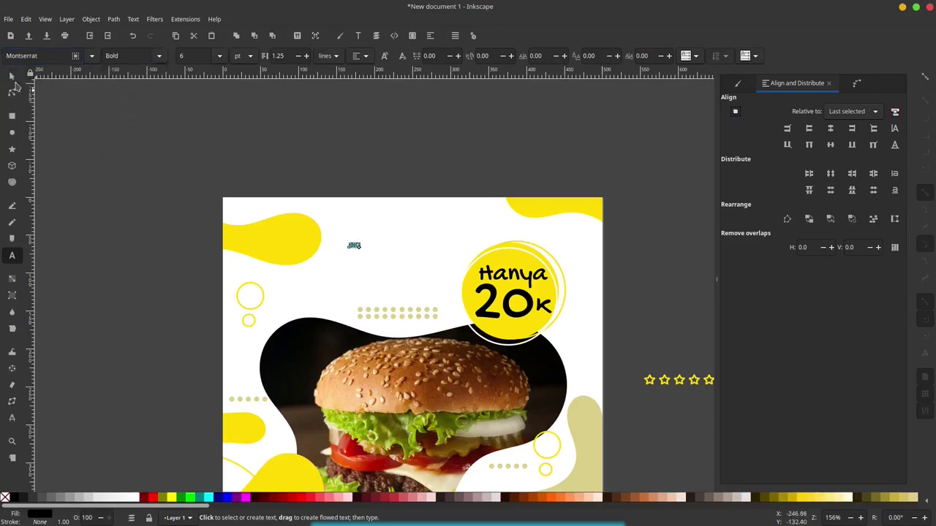
key("ctrl+v")
type("PROMOH")
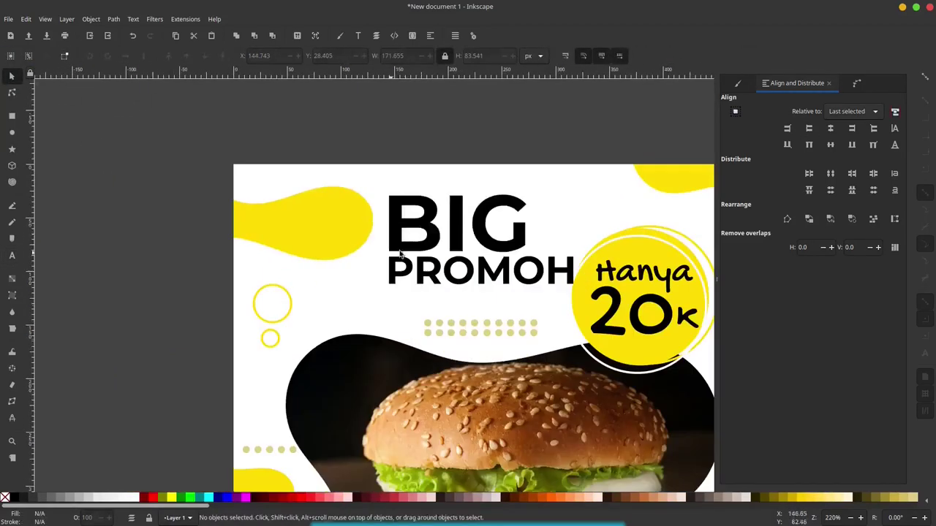
left_click_drag(400, 253, 325, 253)
Rubber-band select every part of the poster and bring up its context menu
key("minus")
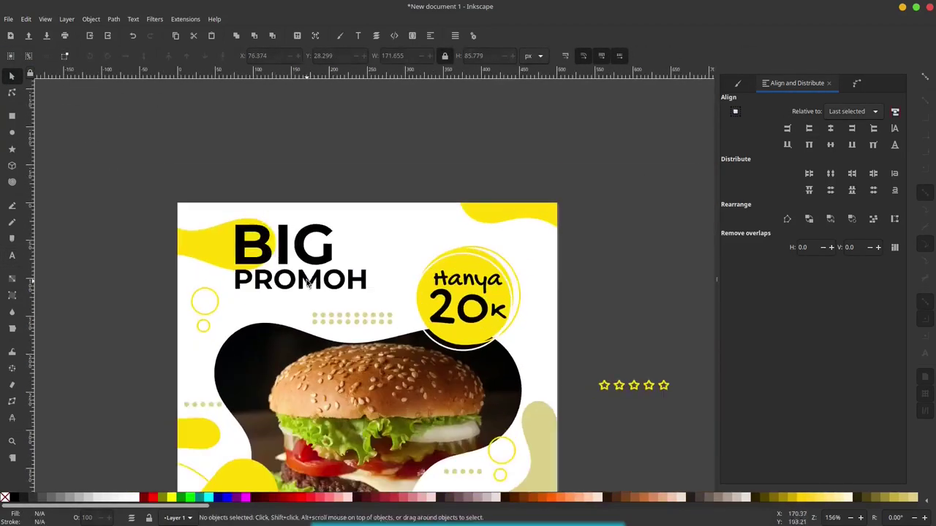
left_click(479, 262)
key("minus")
key("minus")
left_click_drag(491, 129, 220, 362)
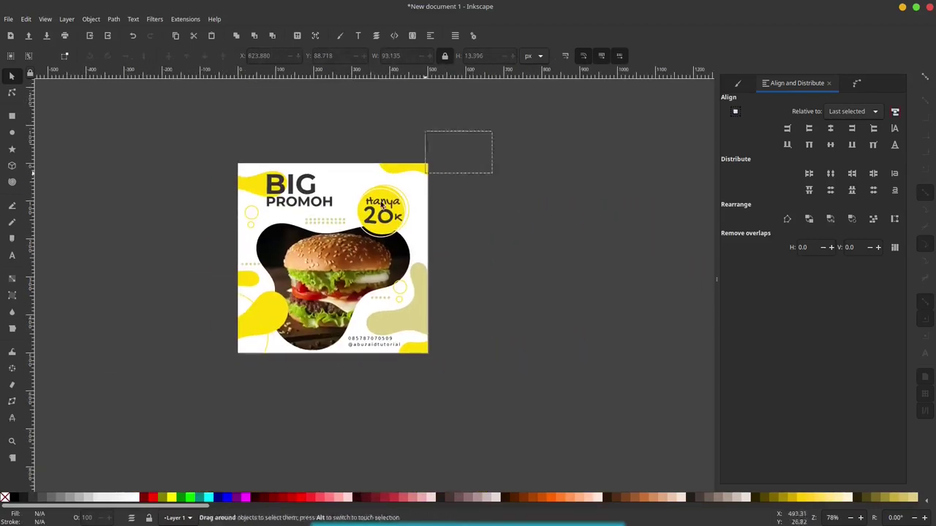
right_click(334, 188)
Group the poster, duplicate it, and draw a vertical line across the copy
left_click(356, 470)
key("ctrl+d")
key("b")
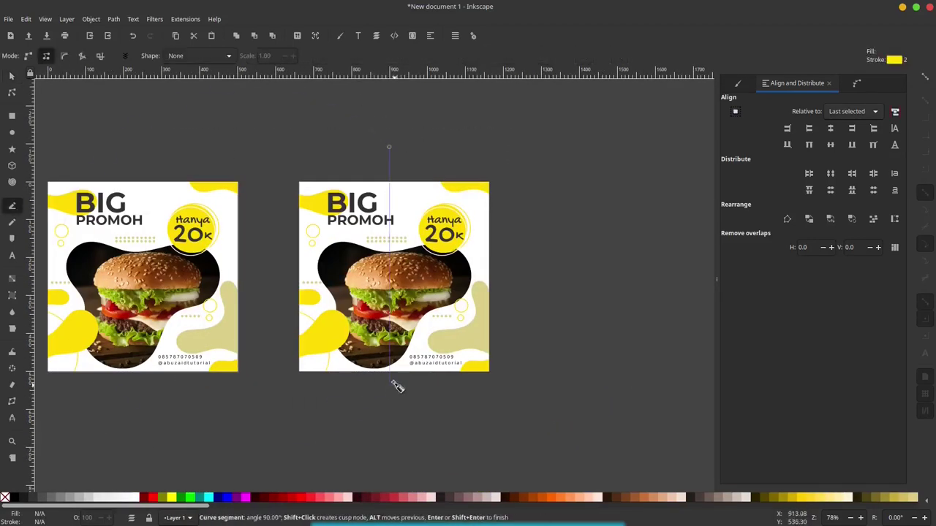
left_click(388, 152)
double_click(391, 403)
key("s")
Duplicate the vertical line, rotate it horizontal, and combine both lines into one path
scroll(398, 242, "up", 1)
left_click(400, 252)
key("ctrl+d")
key("ctrl+bracketright")
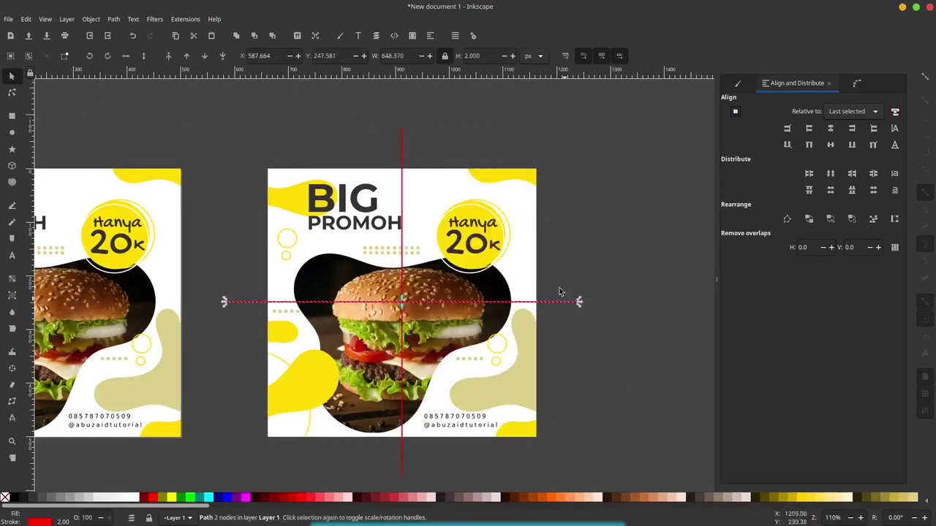
scroll(578, 298, "up", 3)
scroll(595, 198, "down", 3)
key("ctrl+shift+f")
key("minus")
key("ctrl+k")
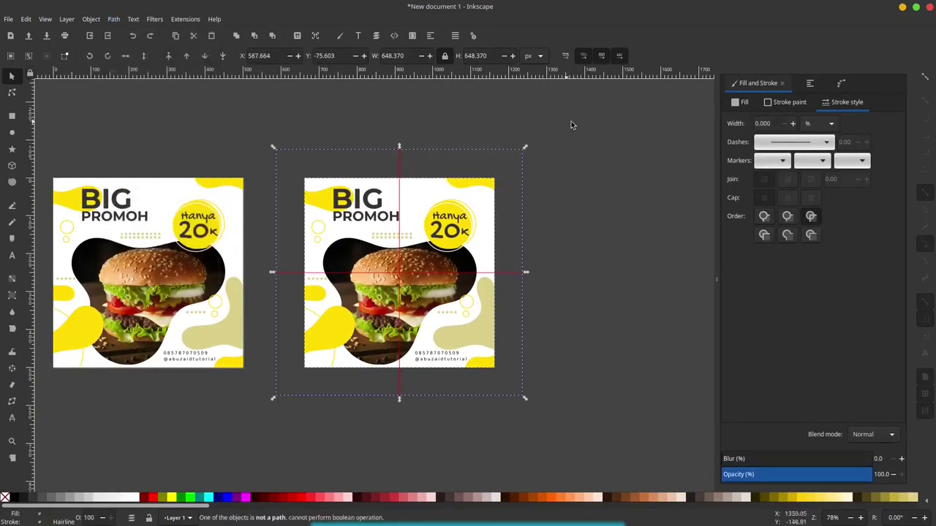
Divide the poster copy along the crossing lines and pull the pieces outward
key("Escape")
key("ctrl+a")
key("ctrl+slash")
left_click_drag(430, 206, 440, 194)
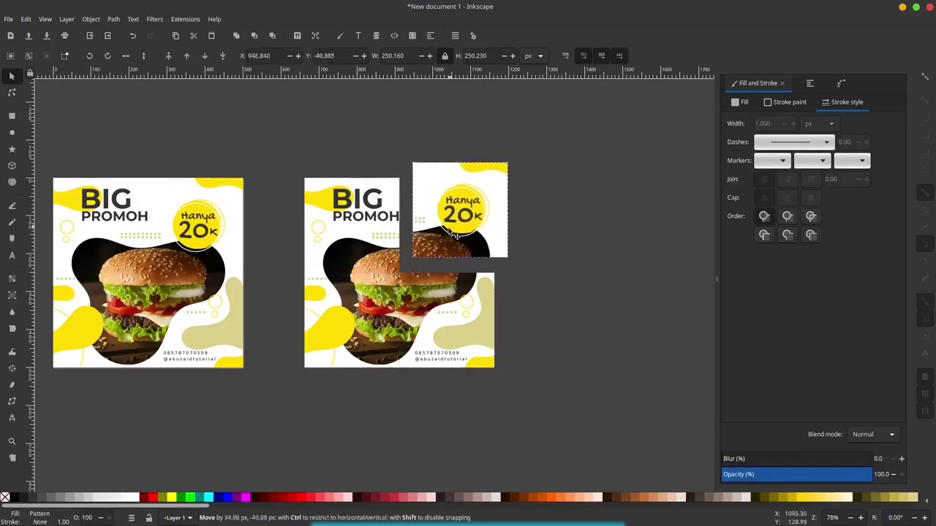
left_click_drag(351, 322, 341, 332)
scroll(358, 157, "down", 2)
Duplicate the four pieces to the right and draw a backdrop rectangle around them
left_click_drag(212, 110, 446, 344)
key("ctrl+d")
left_click_drag(219, 182, 476, 183)
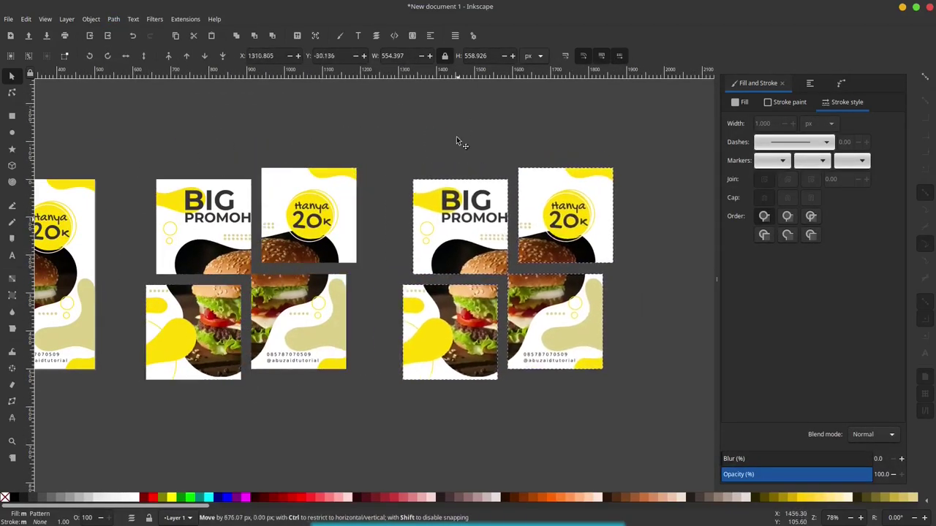
key("r")
left_click_drag(272, 163, 497, 386)
key("End")
Add a blurred, lower-opacity shadow rectangle behind the top-right piece
left_click(277, 167)
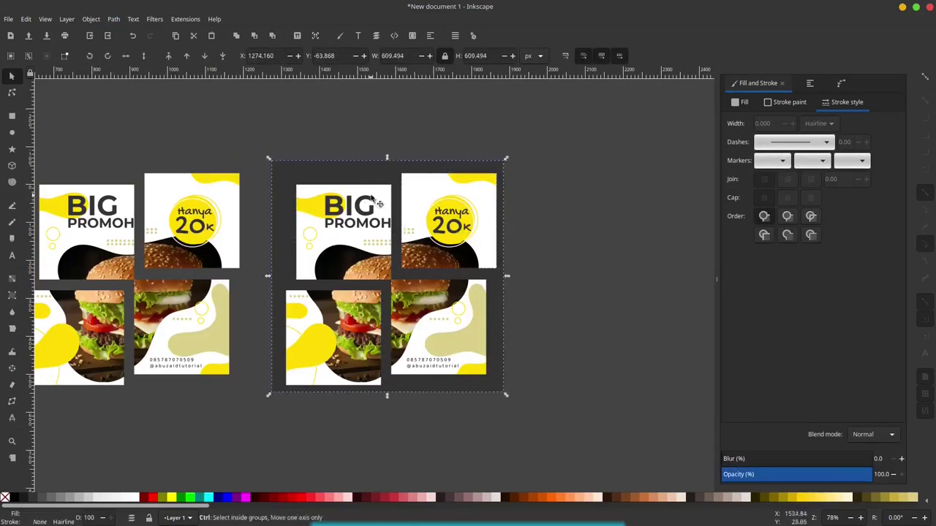
key("ctrl+d")
left_click_drag(276, 392, 480, 234)
key("Page_Down")
mouse_move(723, 458)
left_mouse_down()
mouse_move(771, 459)
mouse_move(759, 458)
left_mouse_up()
left_click_drag(872, 474, 841, 474)
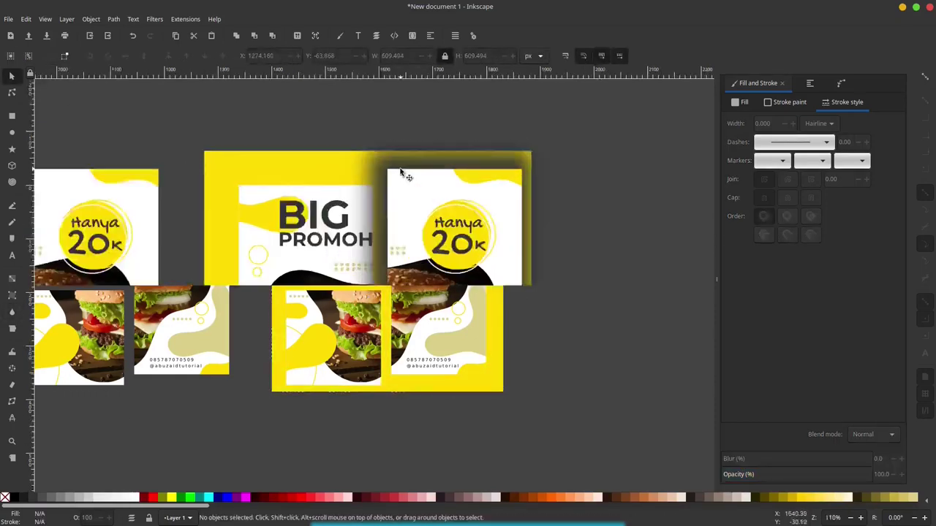
left_click_drag(348, 345, 356, 336)
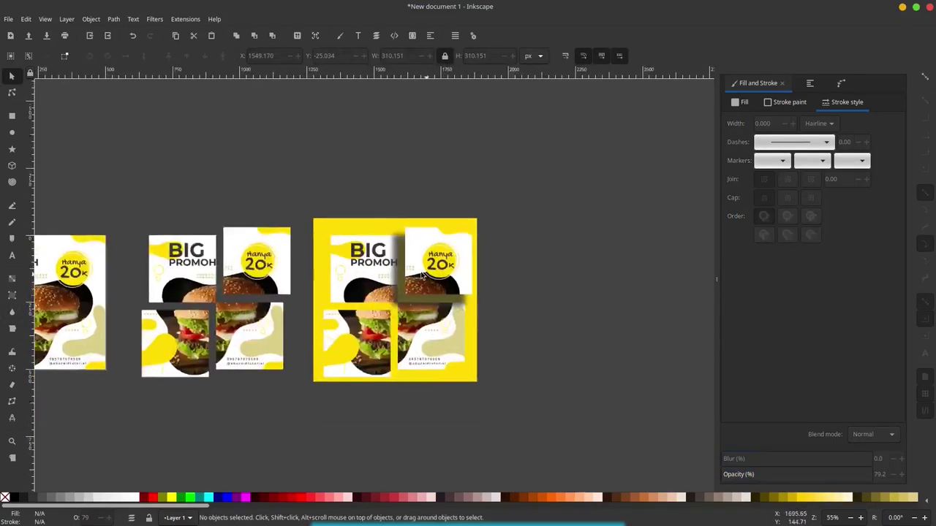
Fill the backdrop rectangle with muted gold, then bring the blank document forward
left_click(216, 420)
left_click(739, 101)
left_click(826, 270)
key("Escape")
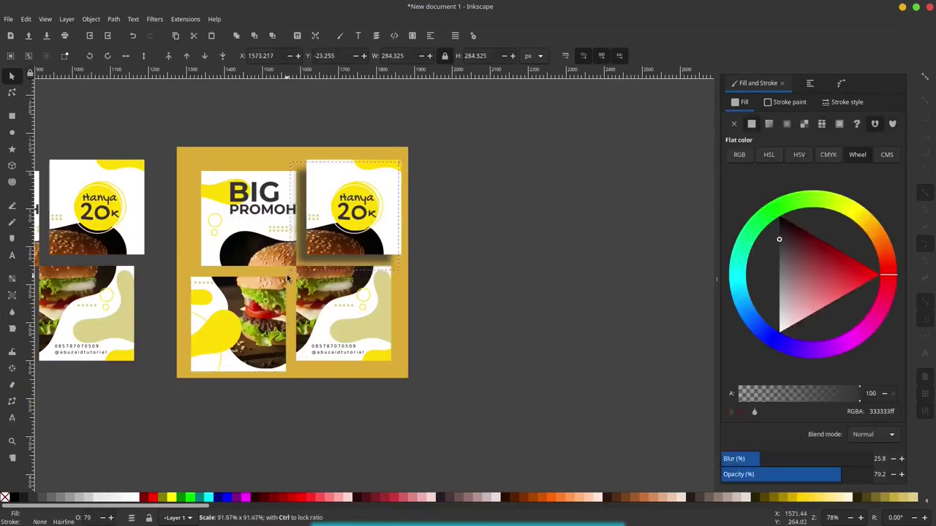
key("minus")
left_click(601, 512)
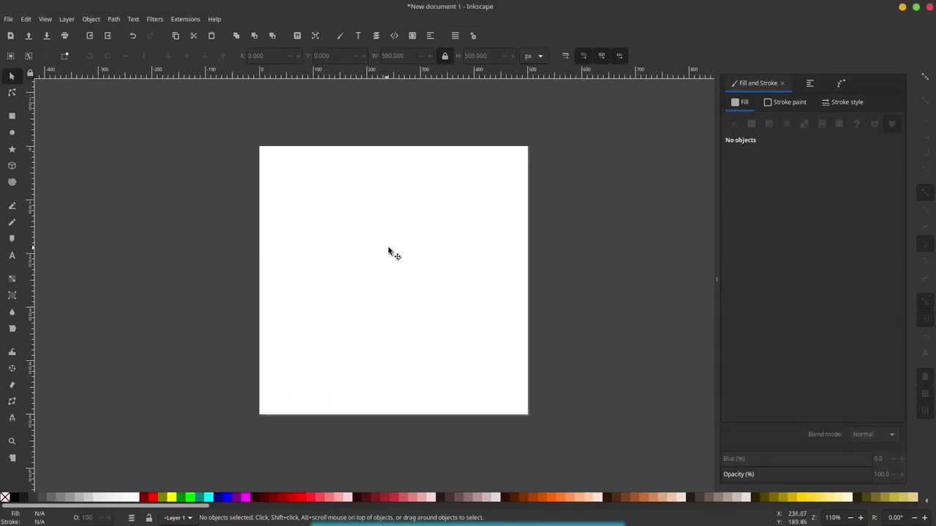
Deselect the blank square and import the burger JPG from Downloads
left_click(395, 253)
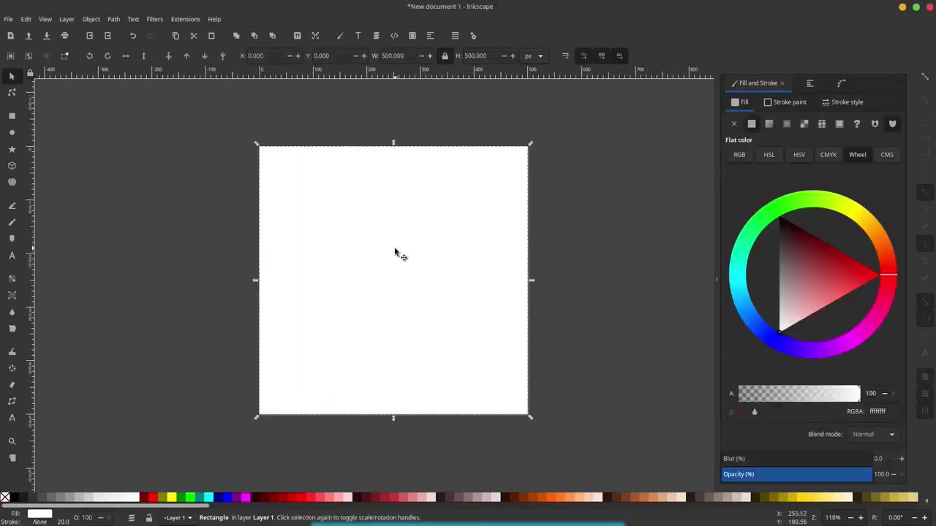
left_click(376, 129)
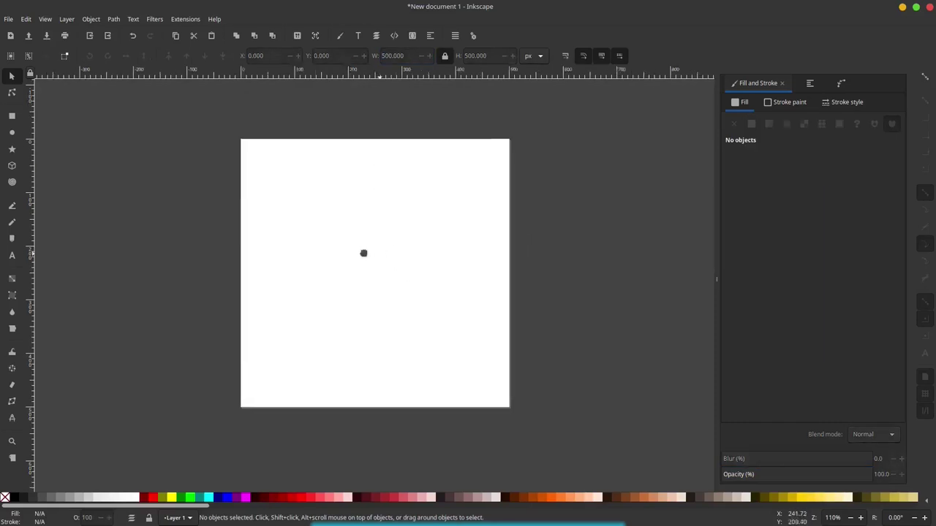
left_click(9, 22)
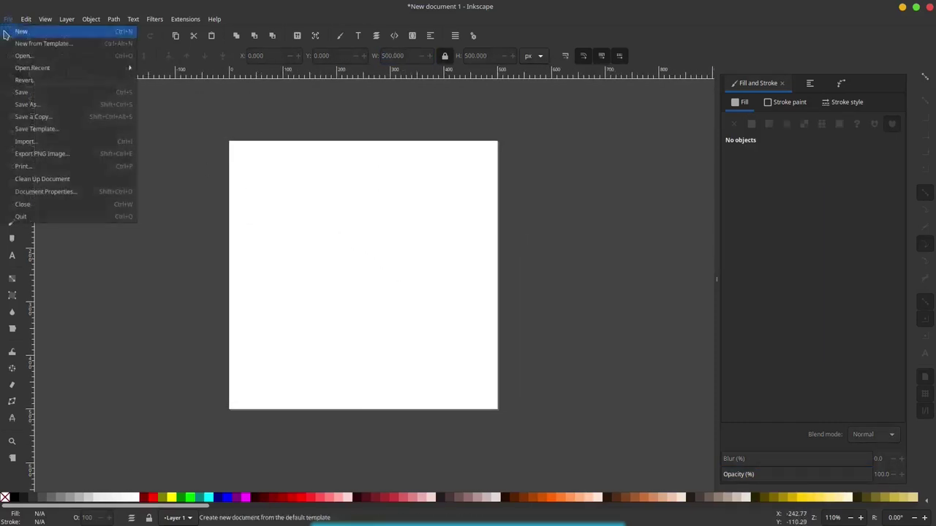
left_click(28, 141)
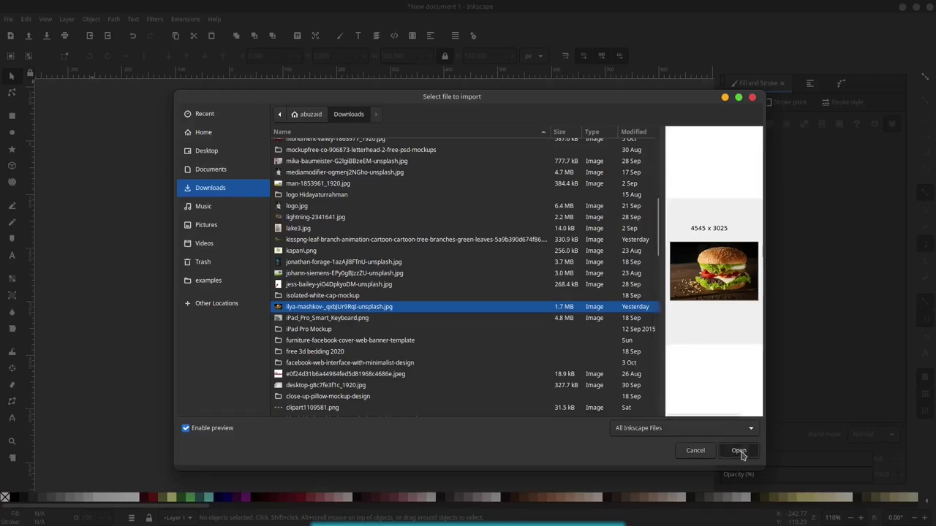
left_click(739, 451)
Set the Pen tool to smooth curve mode with Shape None
key("p")
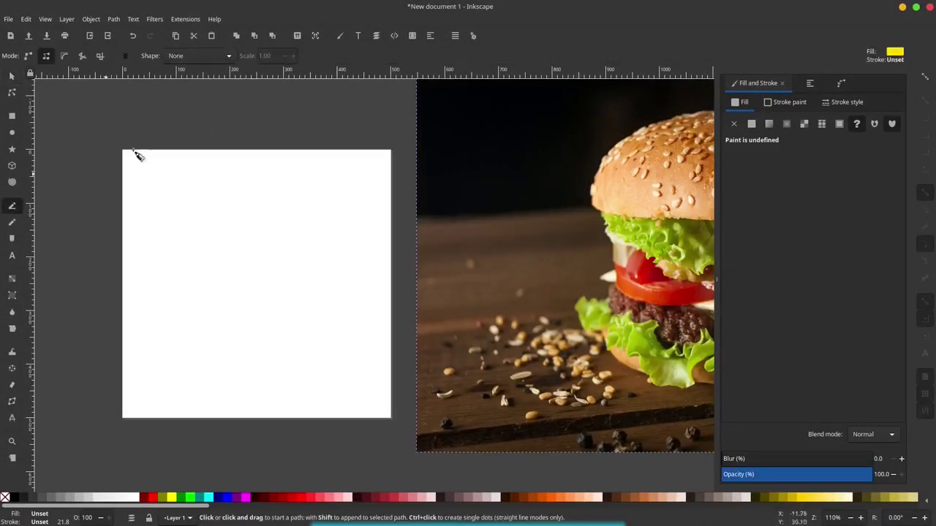
left_click(82, 57)
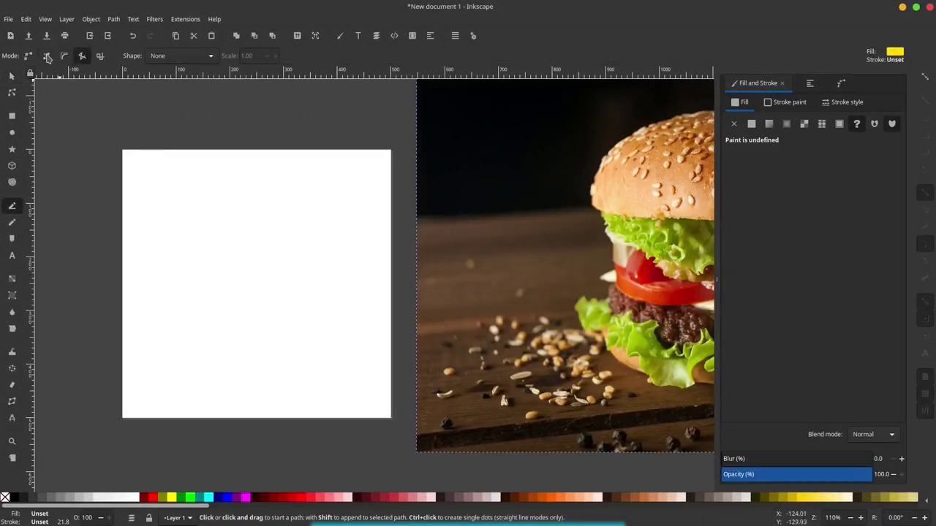
left_click(219, 59)
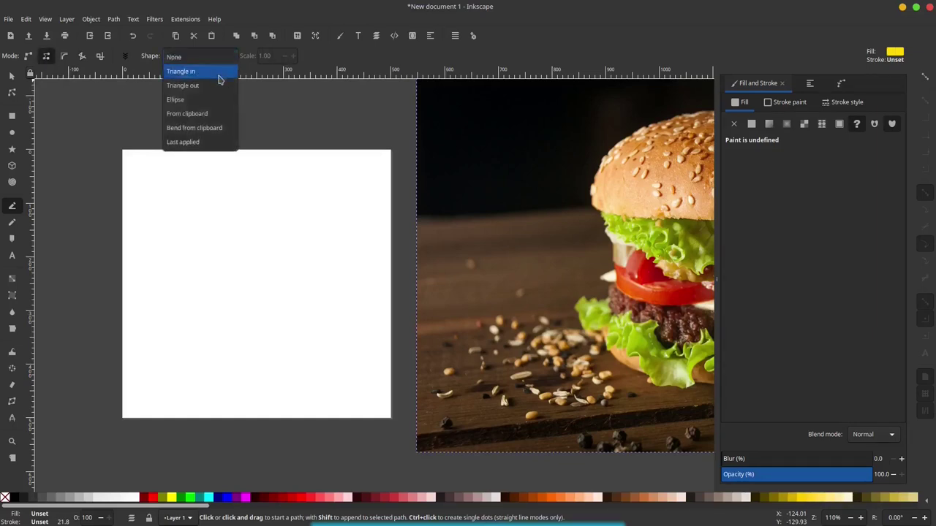
left_click(215, 57)
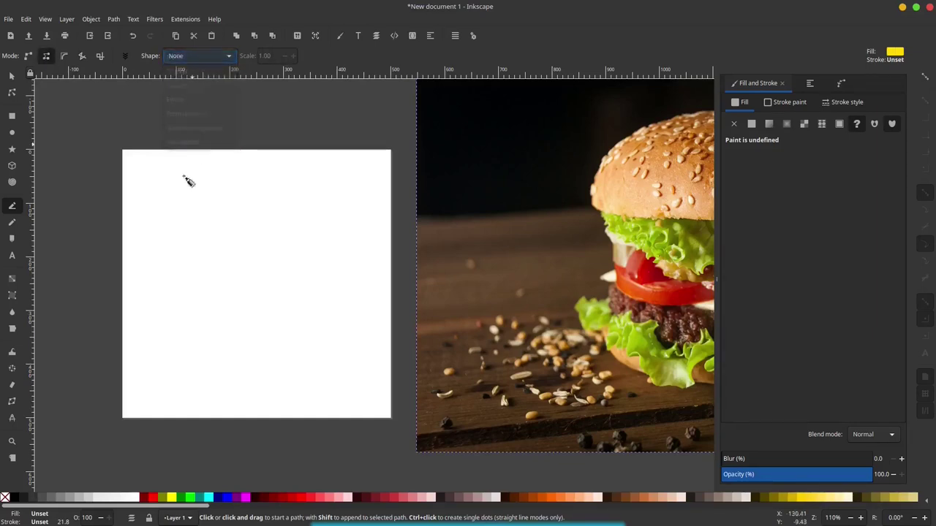
Draw a closed five-node yellow blob across most of the page
left_click(142, 266)
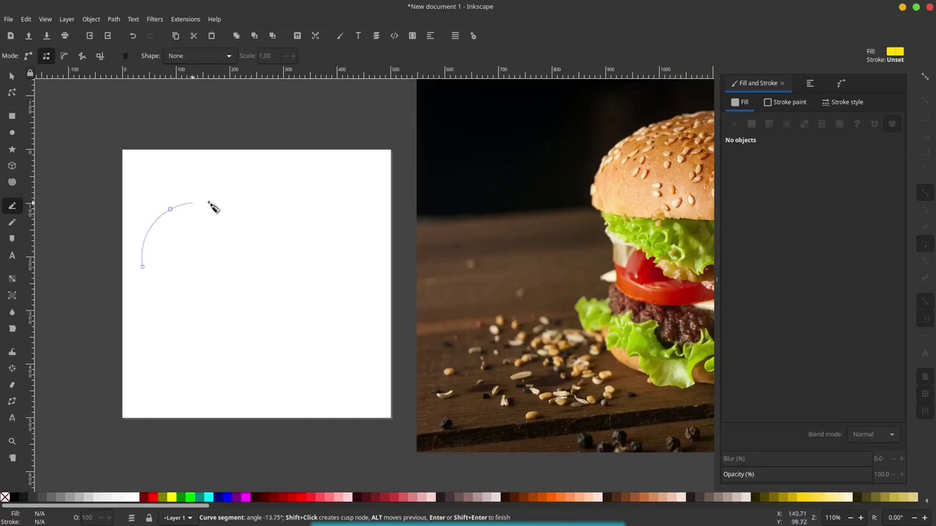
left_click(251, 225)
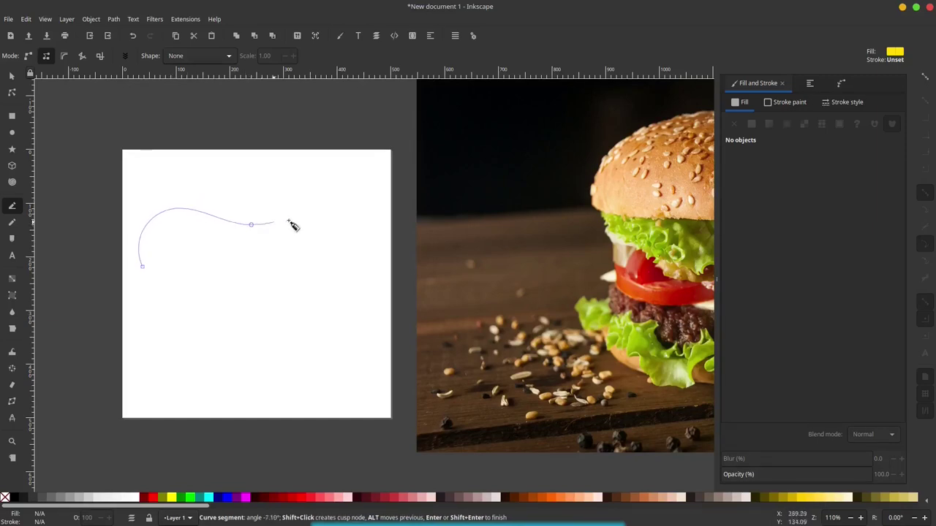
left_click(358, 217)
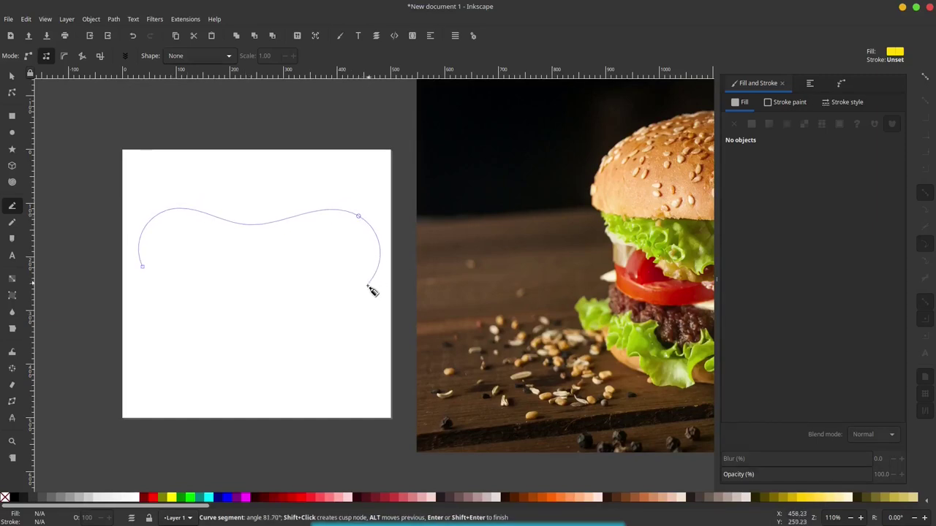
left_click(359, 310)
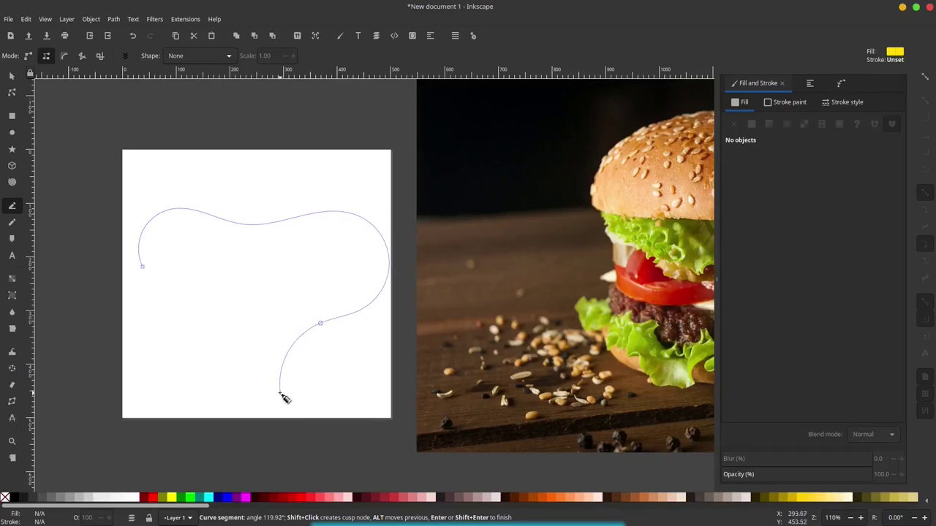
left_click(166, 370)
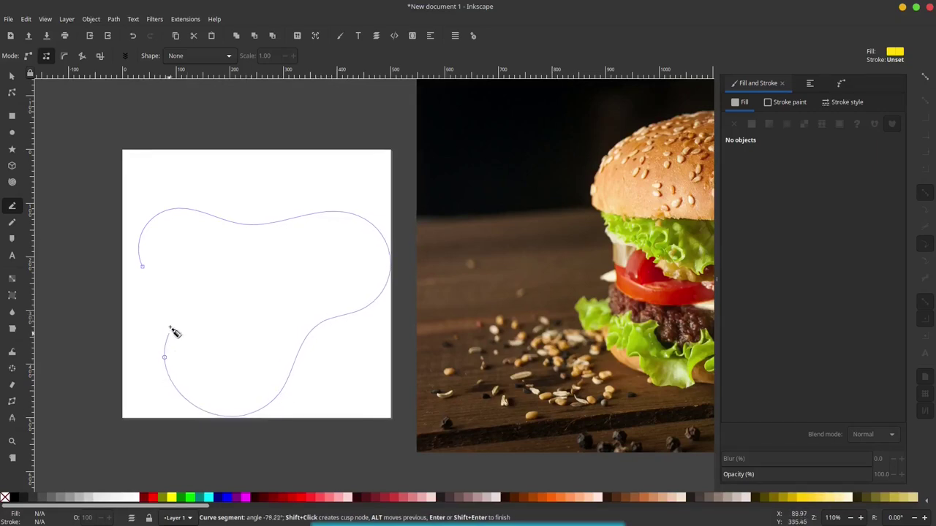
left_click(143, 267)
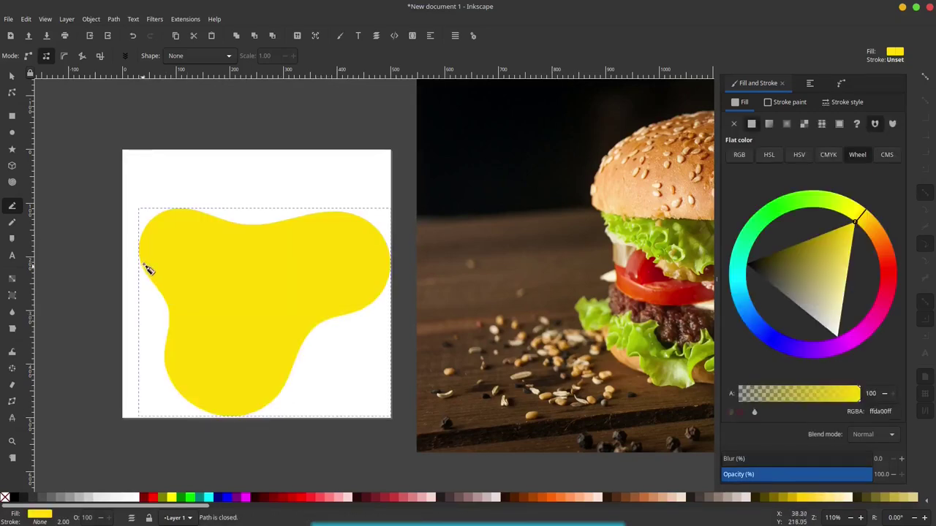
Move the yellow blob onto the burger photo and enlarge it to cover the burger
left_click(14, 76)
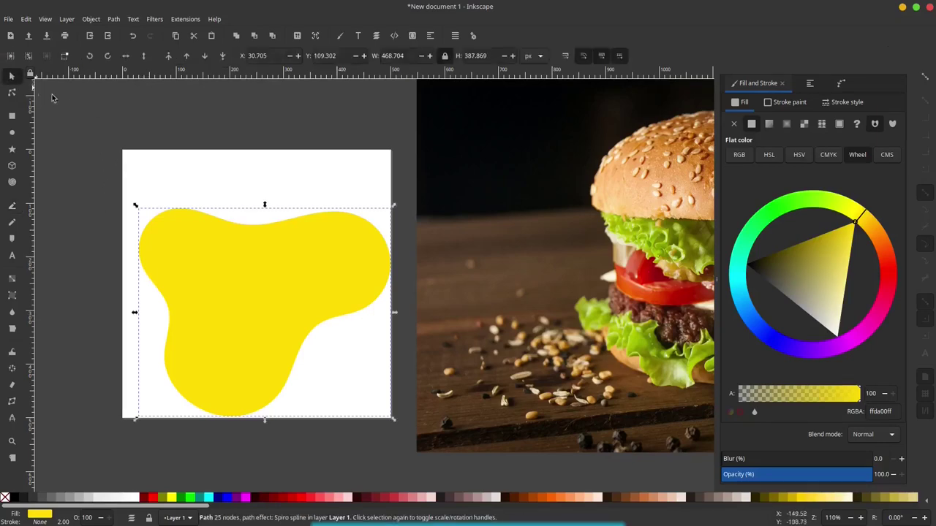
left_click(52, 95)
scroll(242, 219, "down", 1)
scroll(242, 219, "right", 2)
left_click(223, 255)
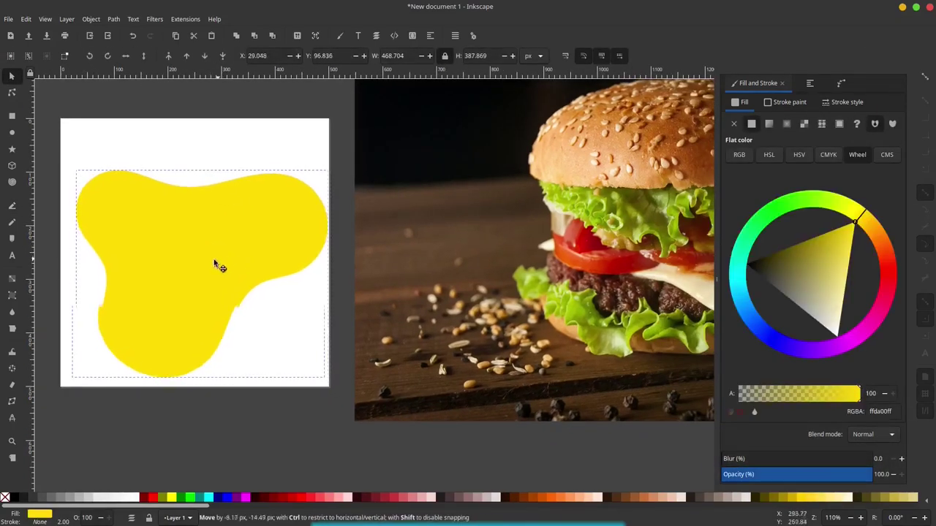
scroll(208, 264, "down", 1)
scroll(211, 274, "down", 1)
left_click_drag(176, 272, 400, 278)
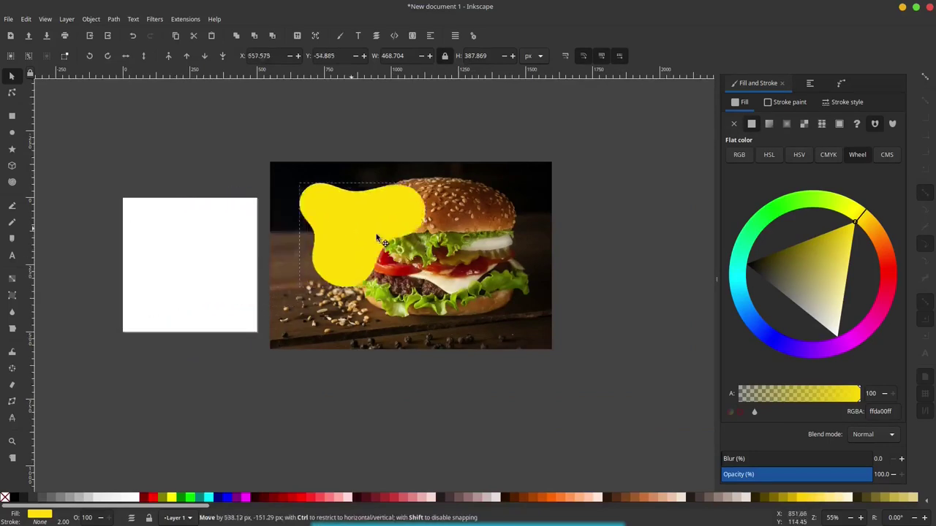
mouse_move(474, 230)
left_mouse_down()
mouse_move(571, 164)
mouse_move(502, 202)
left_mouse_up()
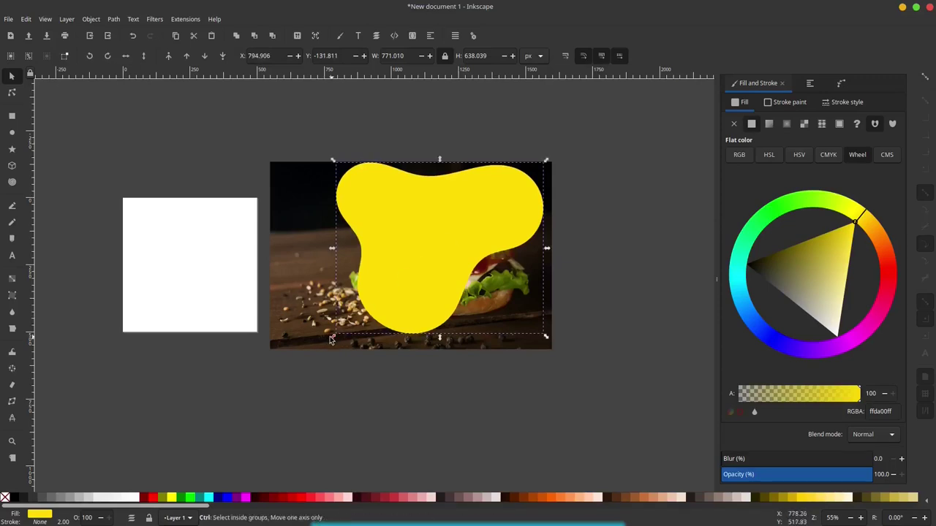
left_click_drag(331, 341, 308, 356)
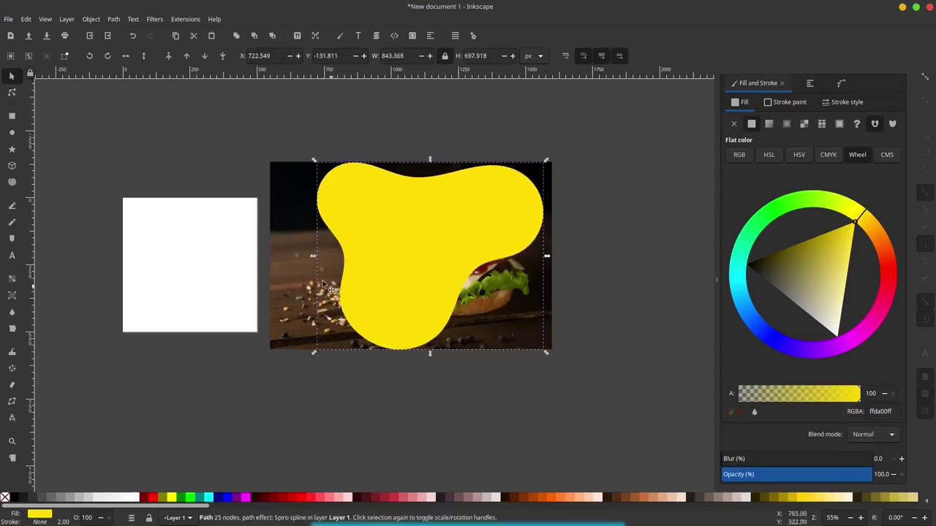
Select the burger photo with the blob and set the blob as its clip
scroll(289, 301, "up", 1)
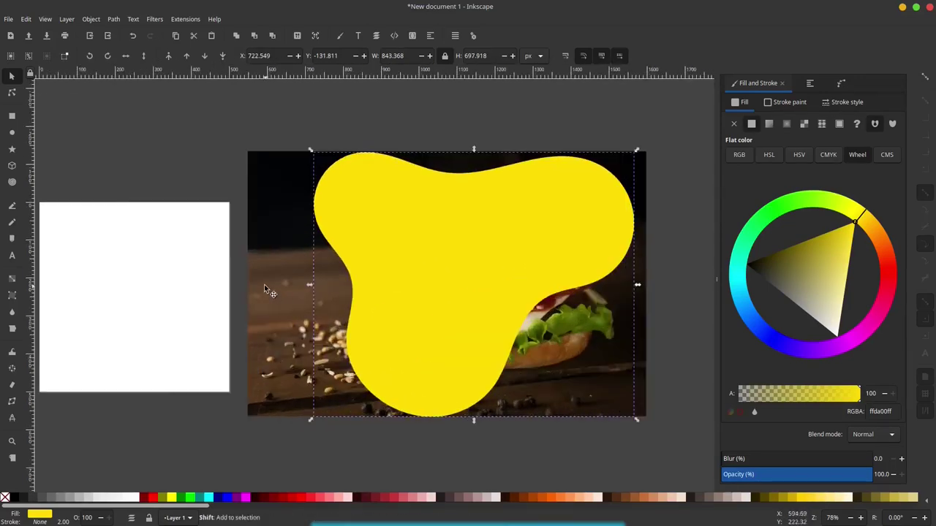
left_click(314, 253, "shift")
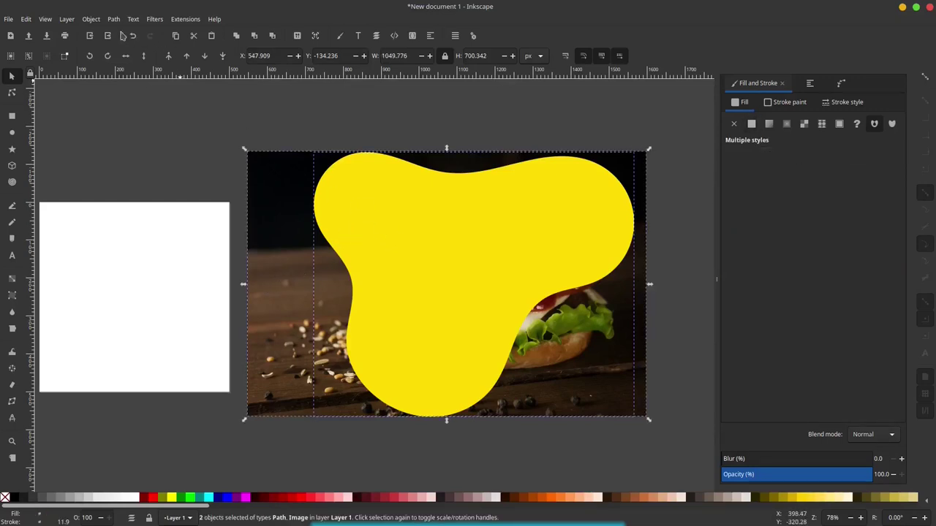
left_click(90, 19)
mouse_move(99, 143)
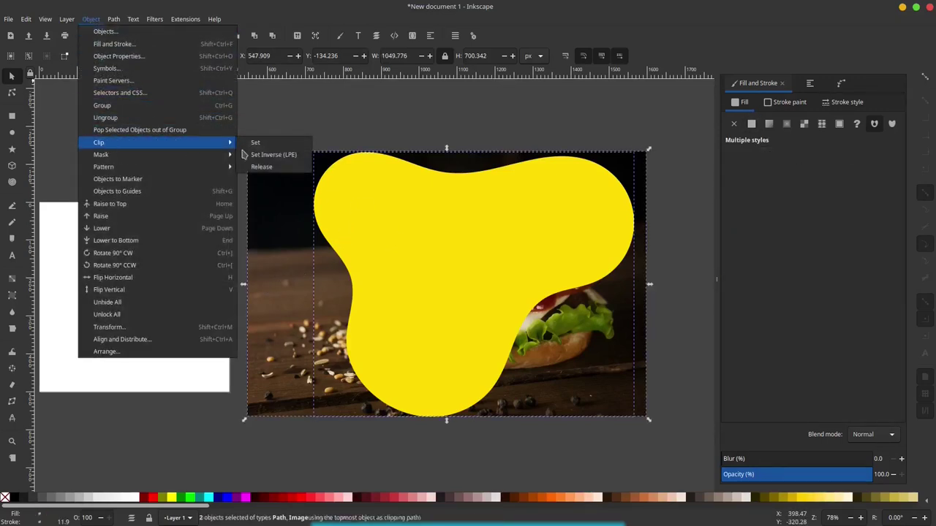
left_click(270, 144)
Move the clipped burger onto the white page and shrink it to fit
scroll(522, 195, "left", 3)
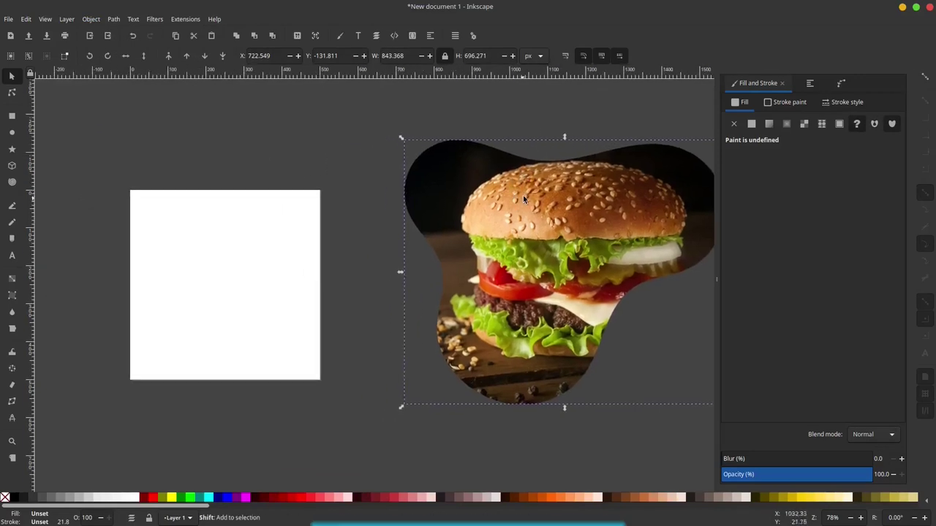
scroll(576, 210, "down", 1)
left_click_drag(576, 210, 348, 224)
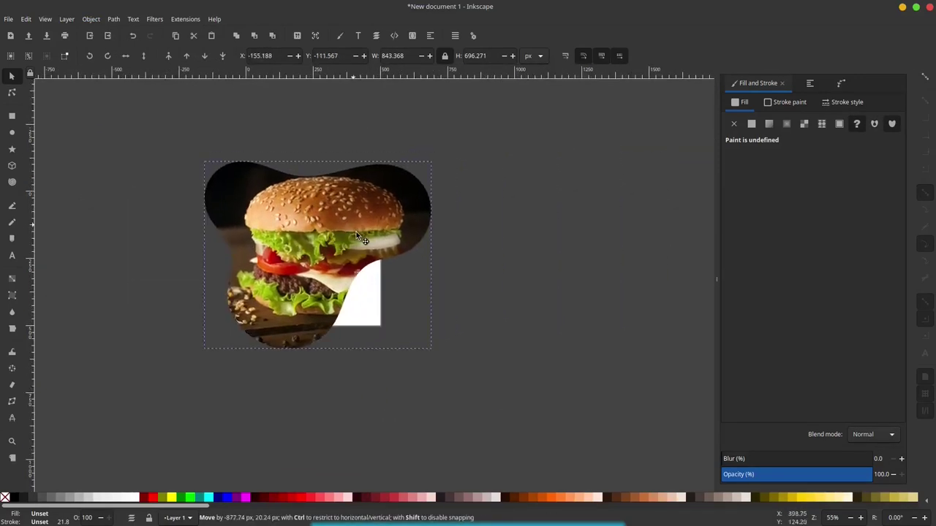
left_click_drag(443, 167, 384, 218)
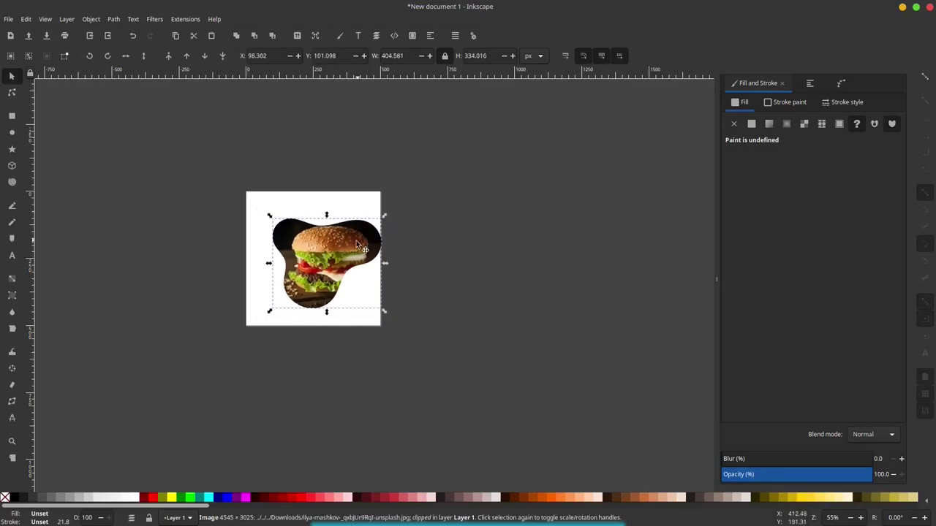
left_click_drag(358, 251, 340, 258)
left_click(401, 240)
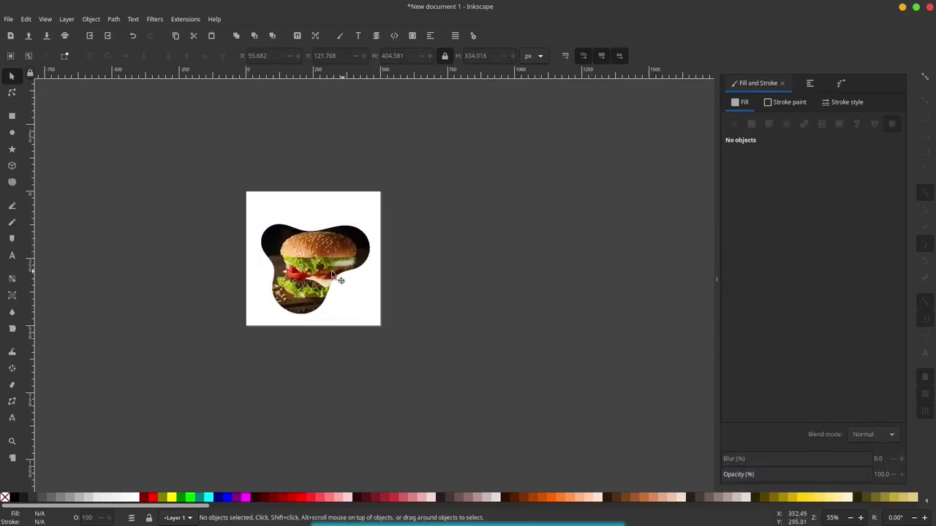
Start a new Spiro Pen curve near the page's top-left
scroll(333, 272, "up", 1)
scroll(333, 272, "up", 1)
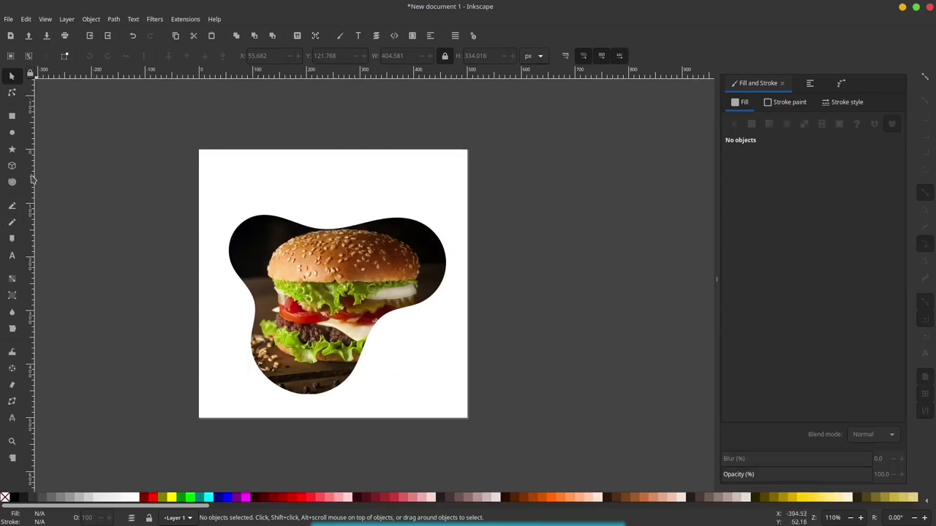
left_click(12, 208)
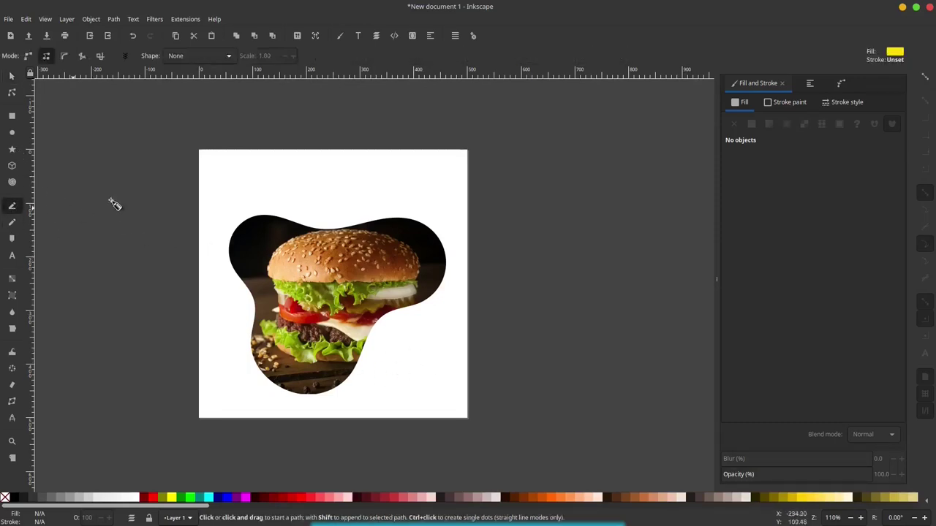
left_click(186, 156)
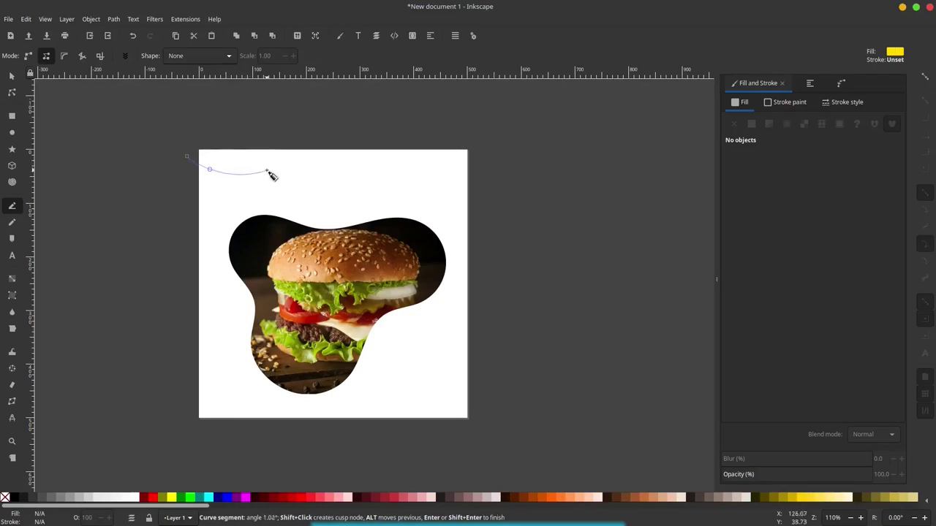
Complete a closed wavy yellow shape running around the page edges
left_click(267, 170)
left_click(238, 196)
left_click(163, 219)
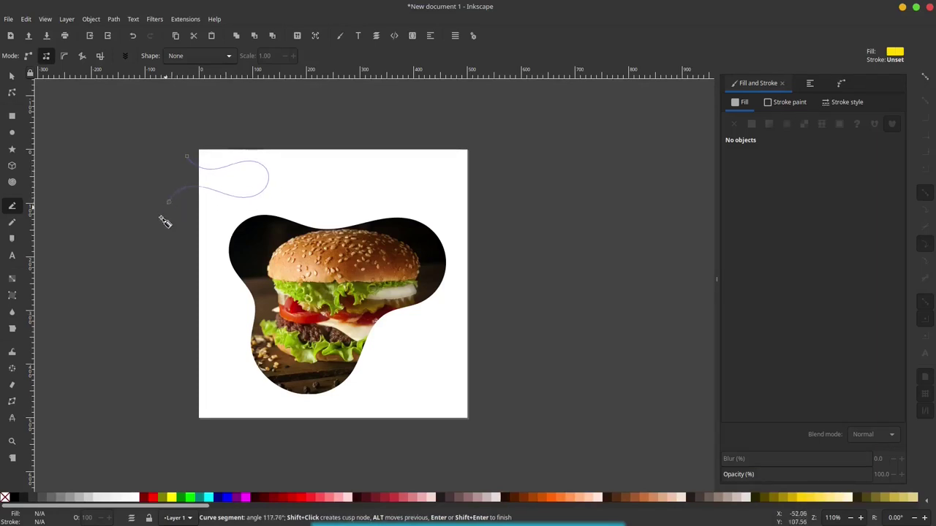
left_click(227, 310)
left_click(172, 358)
left_click(184, 425)
left_click(424, 431)
left_click(490, 379)
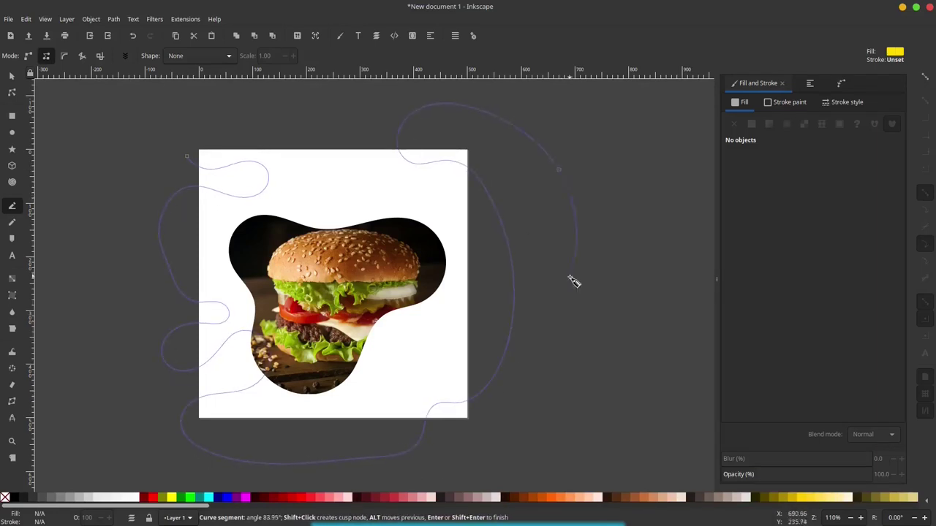
left_click(186, 156)
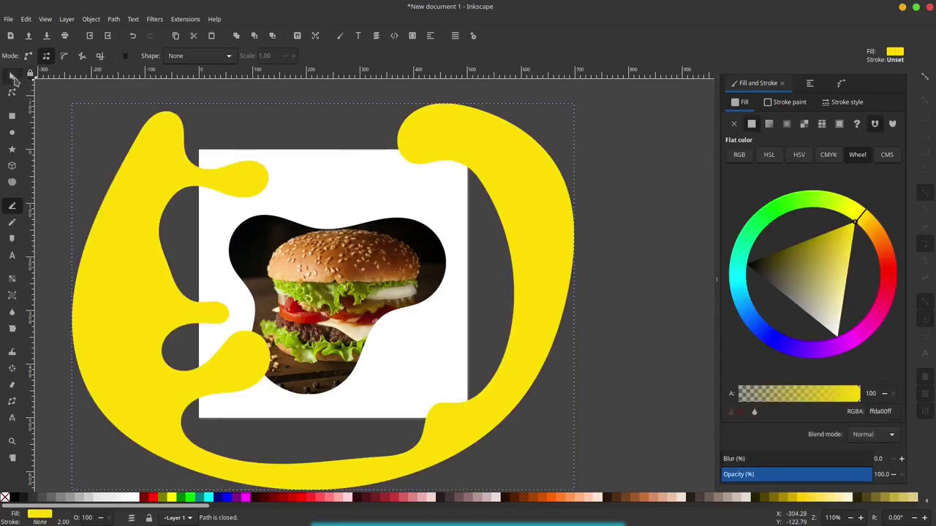
Duplicate the white page rectangle and intersect it with the yellow shape
left_click(12, 76)
left_click(307, 163)
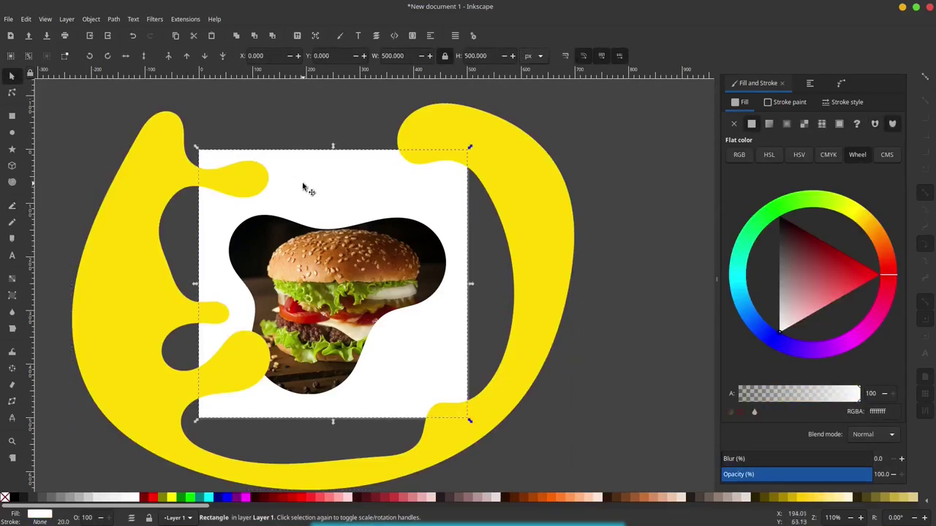
right_click(302, 188)
left_click(351, 257)
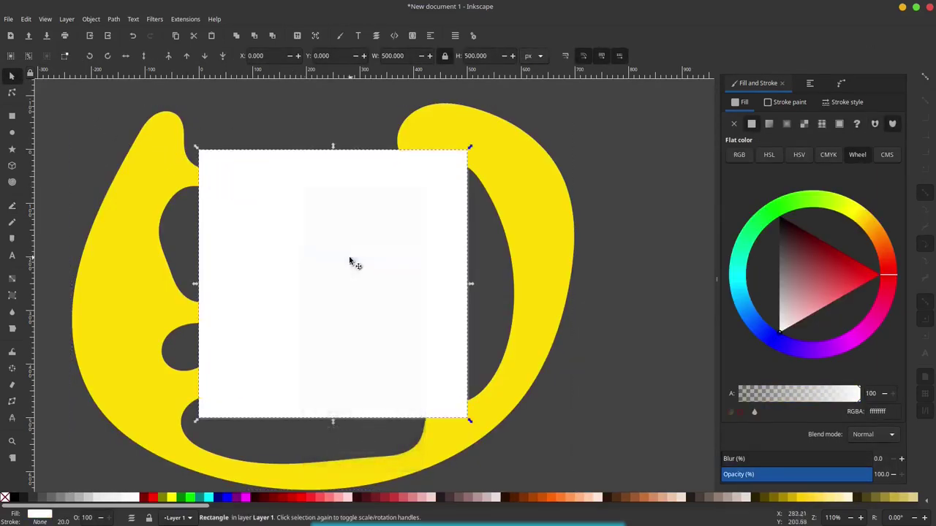
left_click(162, 125, "shift")
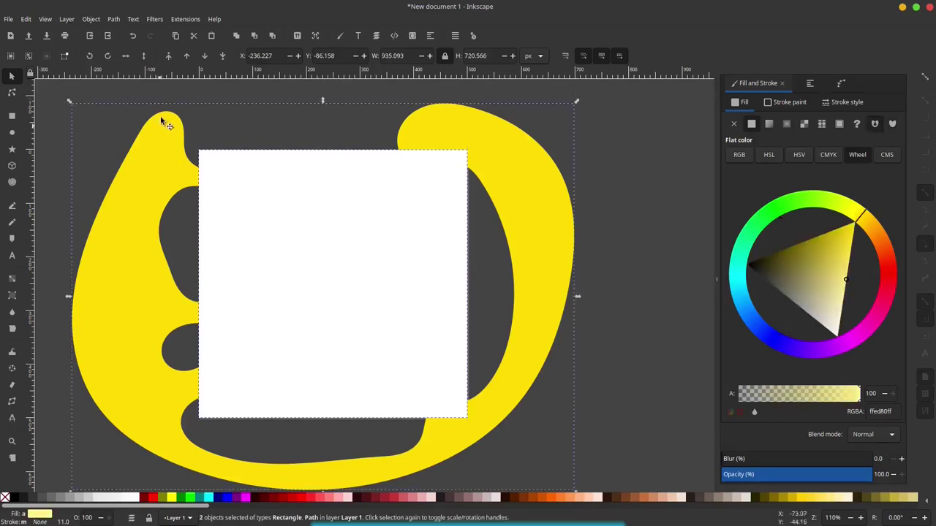
left_click(117, 19)
left_click(132, 92)
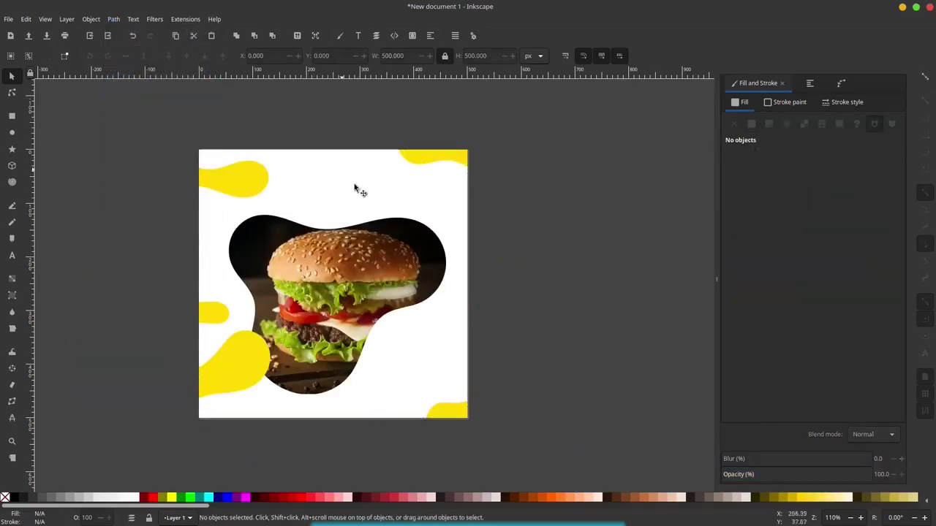
Draw a yellow circle to the right of the burger
mouse_move(354, 188)
left_mouse_down()
mouse_move(422, 302)
mouse_move(312, 302)
left_mouse_up()
scroll(329, 245, "up", 1, "ctrl")
left_click_drag(274, 235, 210, 217)
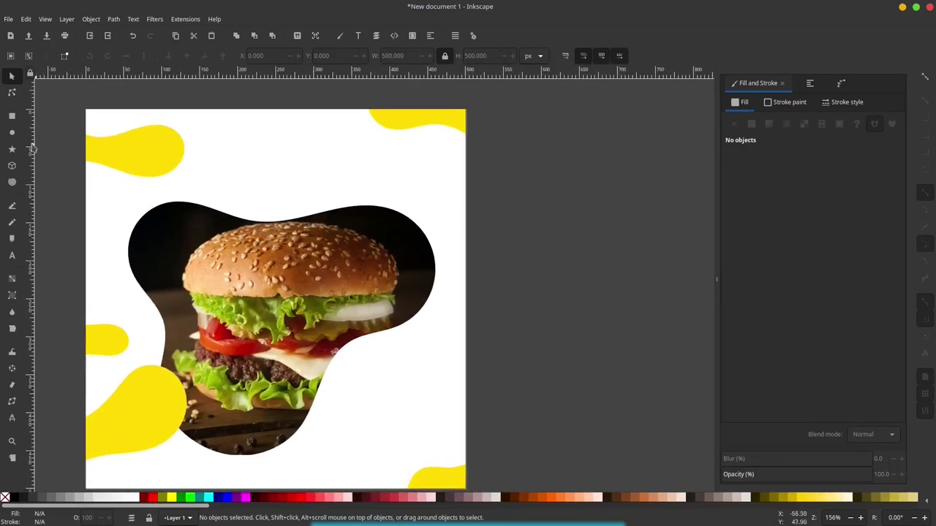
left_click(12, 134)
mouse_move(341, 375)
left_mouse_down()
mouse_move(284, 304)
mouse_move(230, 270)
mouse_move(312, 332)
left_mouse_up()
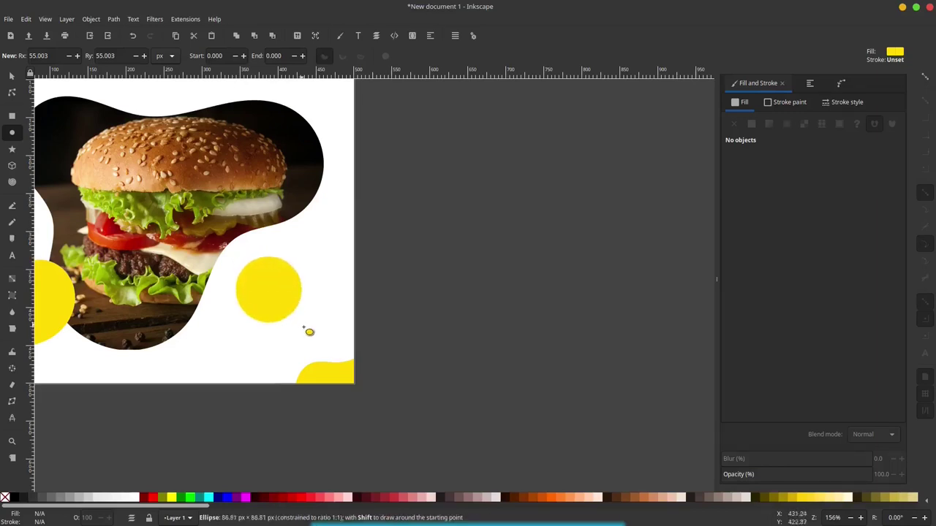
Move the yellow circle to the page's top-right and scale it to about 127.9 px
left_click(12, 76)
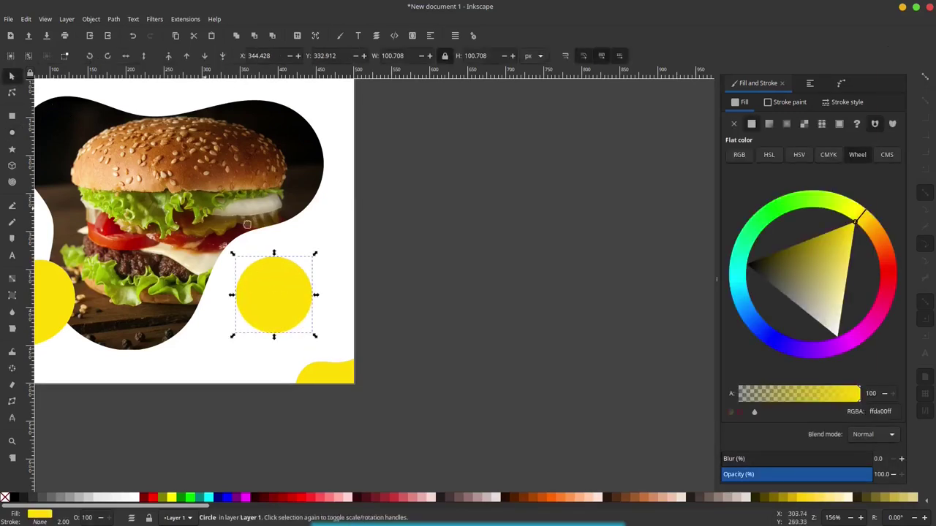
mouse_move(291, 287)
left_mouse_down()
mouse_move(441, 355)
mouse_move(378, 354)
mouse_move(372, 370)
mouse_move(397, 341)
mouse_move(459, 139)
mouse_move(422, 140)
mouse_move(419, 155)
left_mouse_up()
mouse_move(419, 155)
left_mouse_down()
mouse_move(373, 241)
mouse_move(423, 197)
left_mouse_up()
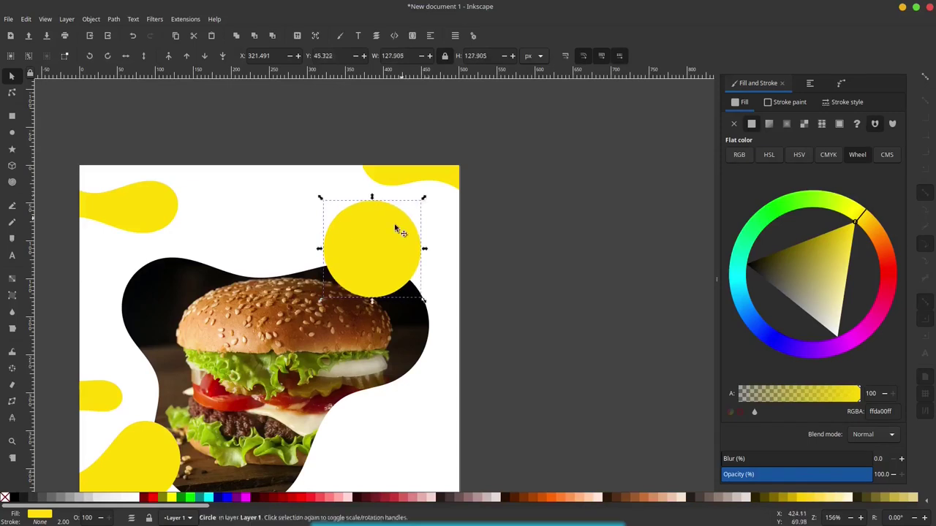
left_click_drag(381, 246, 376, 256)
left_click(482, 247)
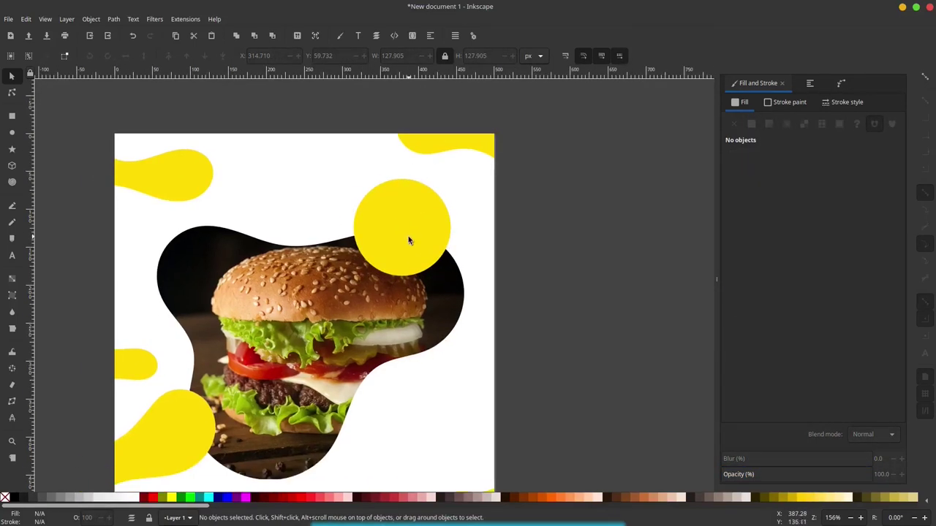
left_click(12, 256)
scroll(409, 262, "up", 1, "ctrl")
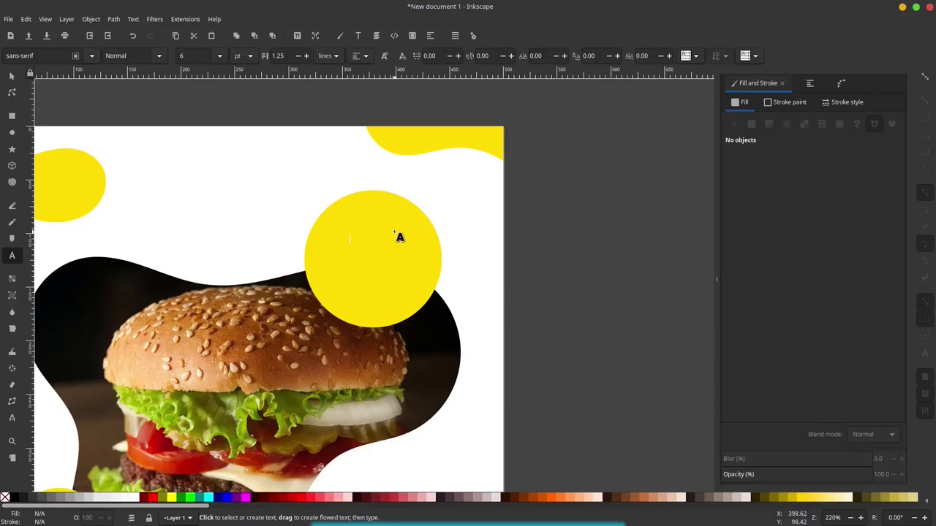
Type 'Hanya' and set it in the Gochi Hand font
type("hanya")
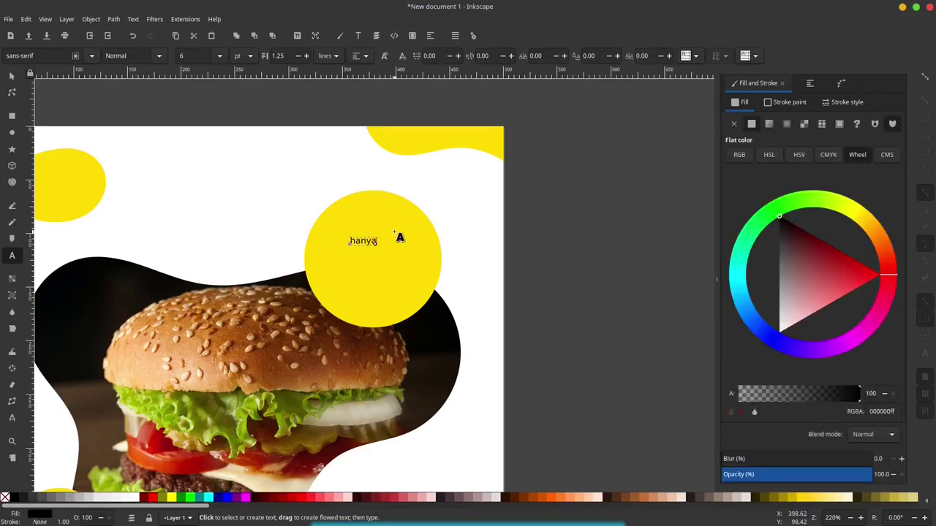
type("H")
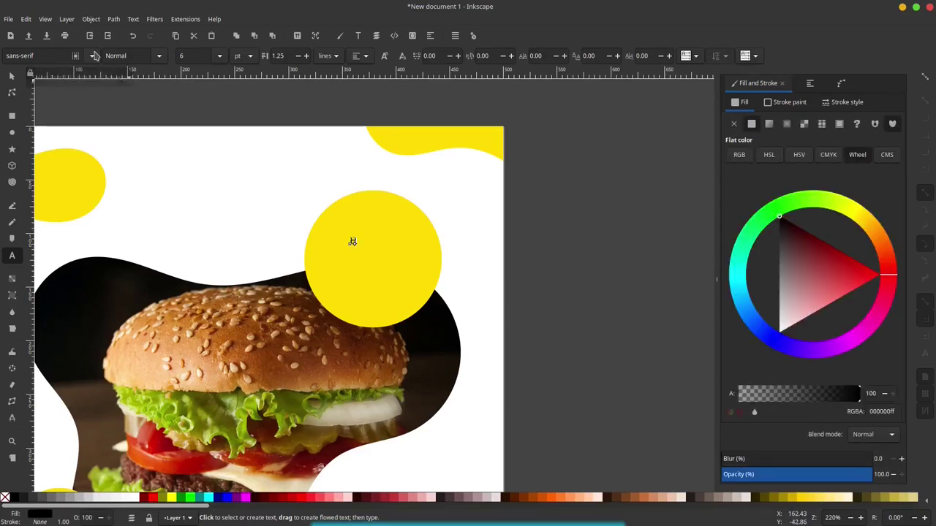
type("anya")
key("ctrl+a")
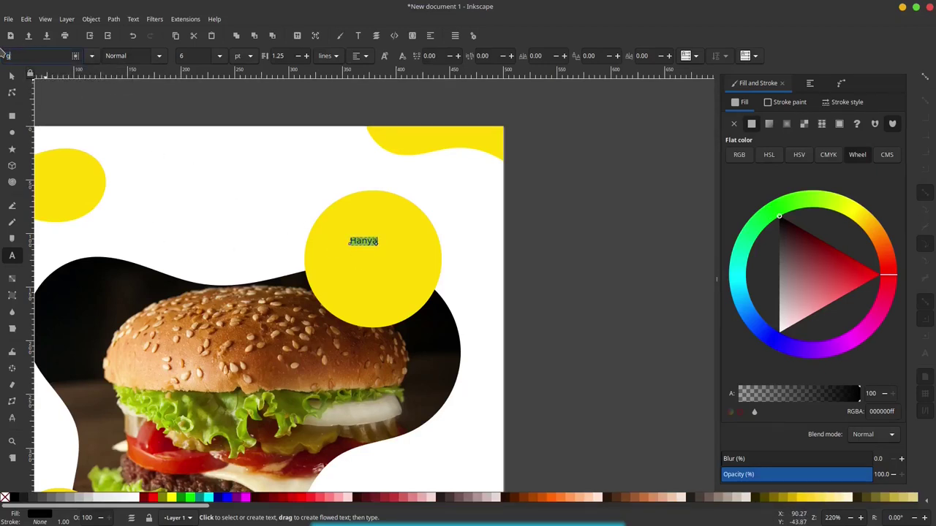
type("o")
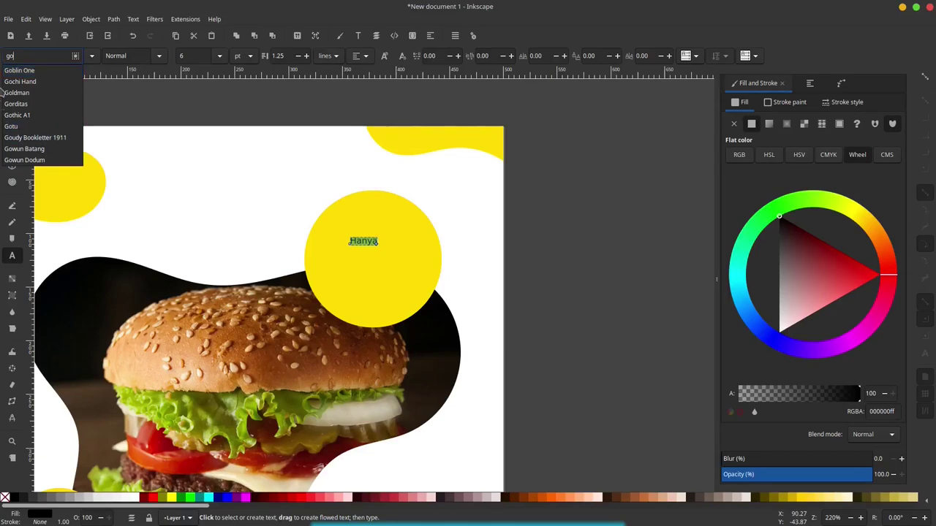
left_click(26, 82)
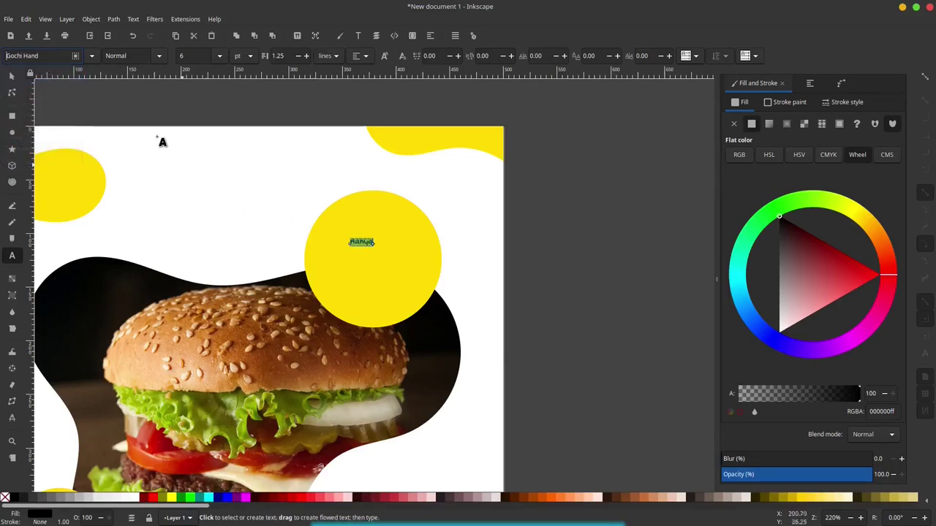
Enlarge the Hanya text proportionally to about 90 × 30 px across the circle
left_click(12, 75)
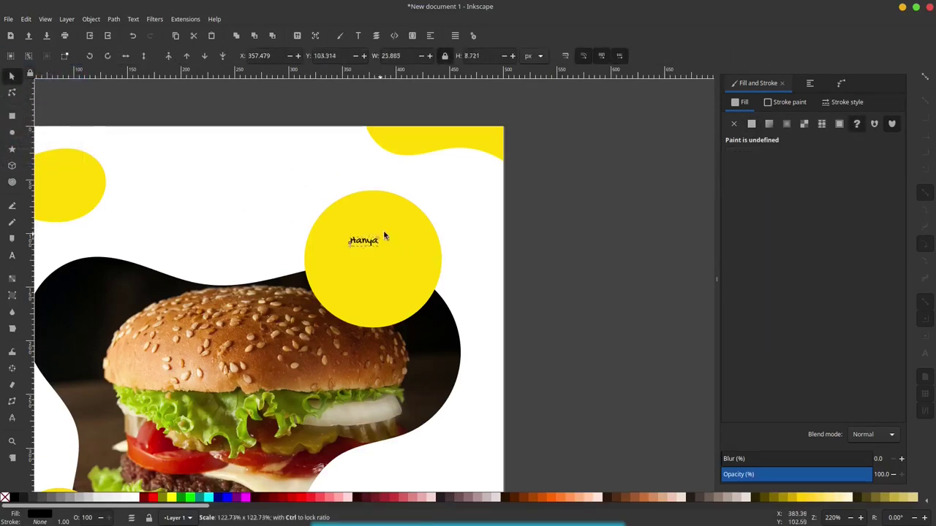
key("greater")
key("greater")
key("greater")
left_click_drag(431, 235, 400, 248)
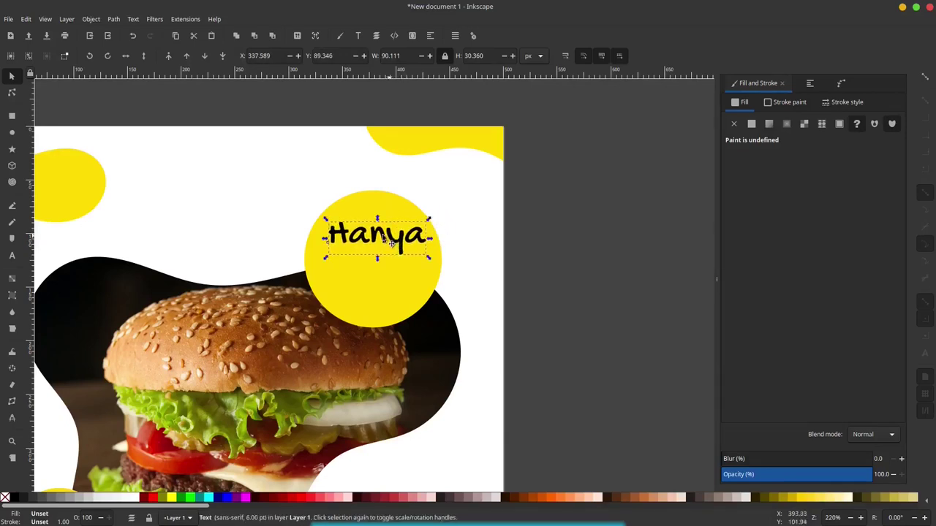
scroll(291, 226, "right", 3)
right_click(288, 236)
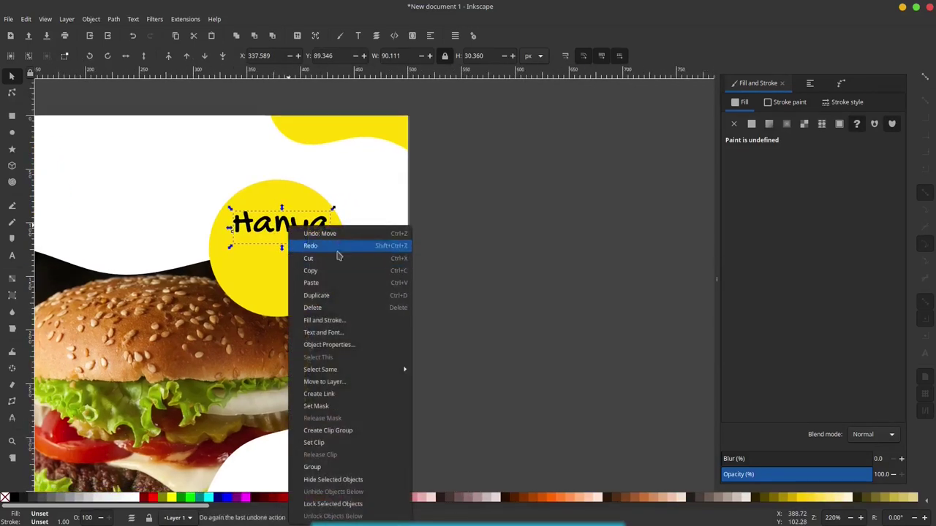
Duplicate the Hanya text, move the copy below it and retype it as 'Rp.'
left_click(341, 294)
left_click_drag(310, 230, 307, 272)
key("t")
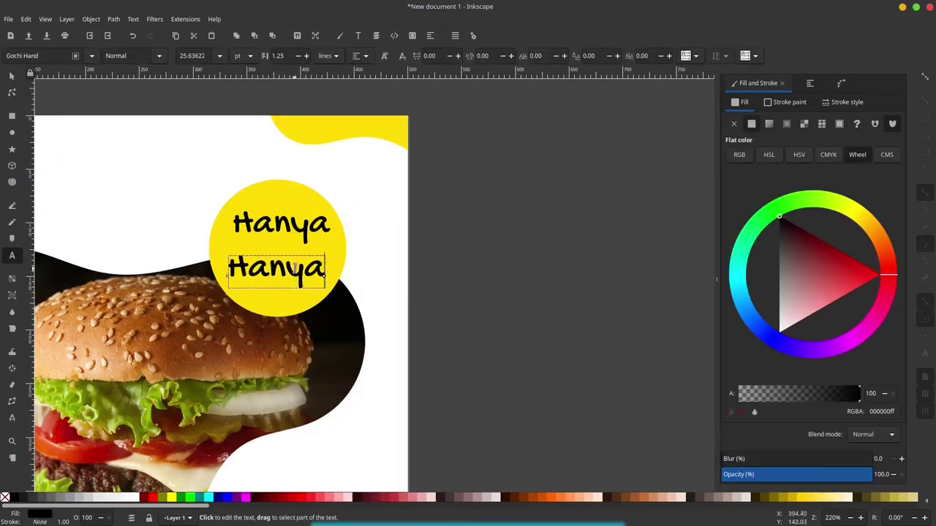
key("ctrl+a")
type("R")
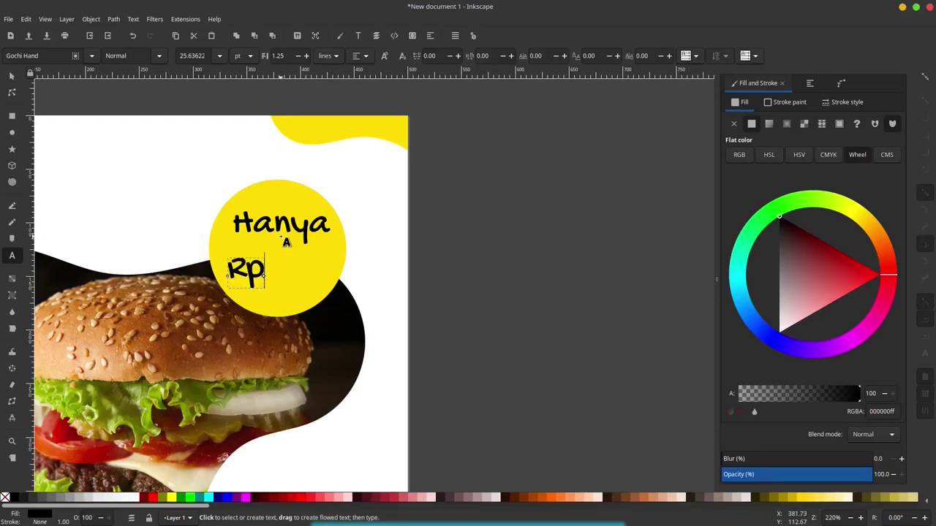
key("Escape")
mouse_move(248, 267)
left_mouse_down()
mouse_move(241, 256)
mouse_move(263, 244)
mouse_move(247, 246)
mouse_move(243, 261)
mouse_move(271, 283)
left_mouse_up()
Retype the lower Rp. copy as '12' and select it as an object
double_click(271, 283)
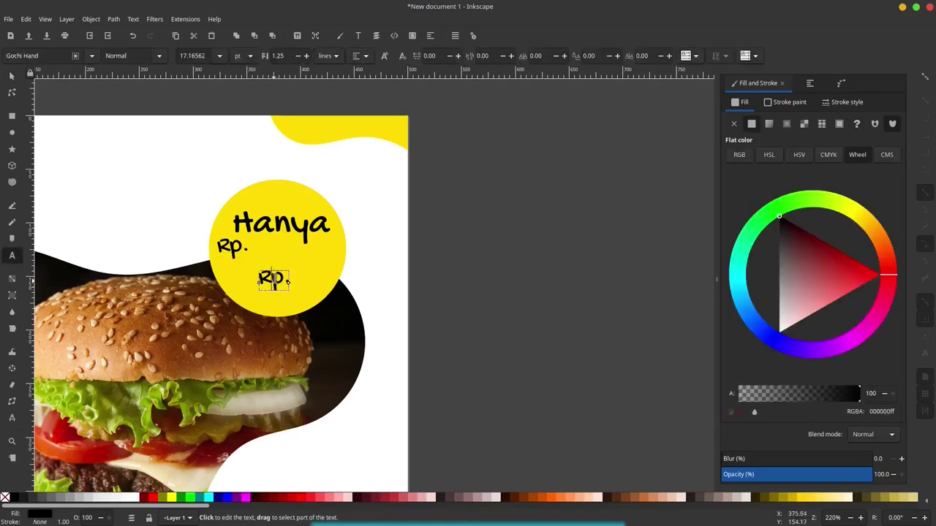
key("ctrl+a")
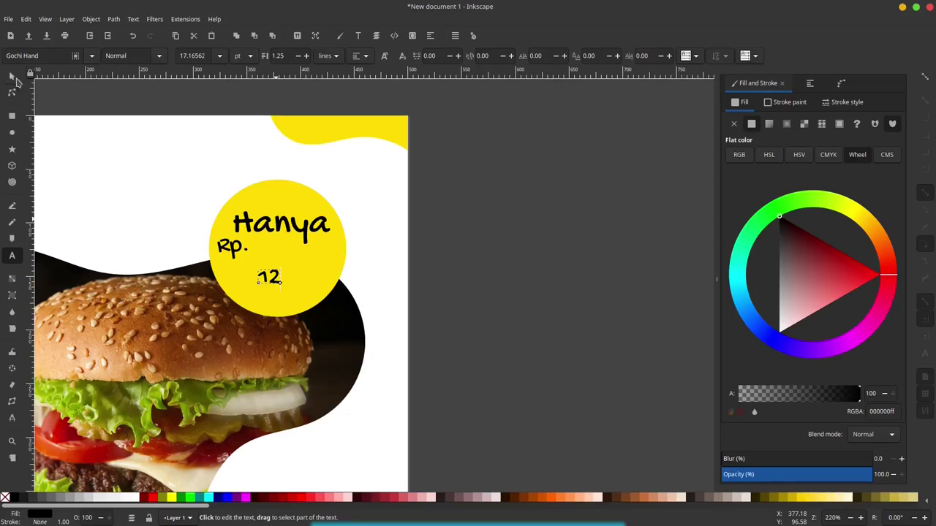
left_click(13, 77)
Enlarge the 12 and move it down and left inside the circle
left_click_drag(284, 268, 347, 210)
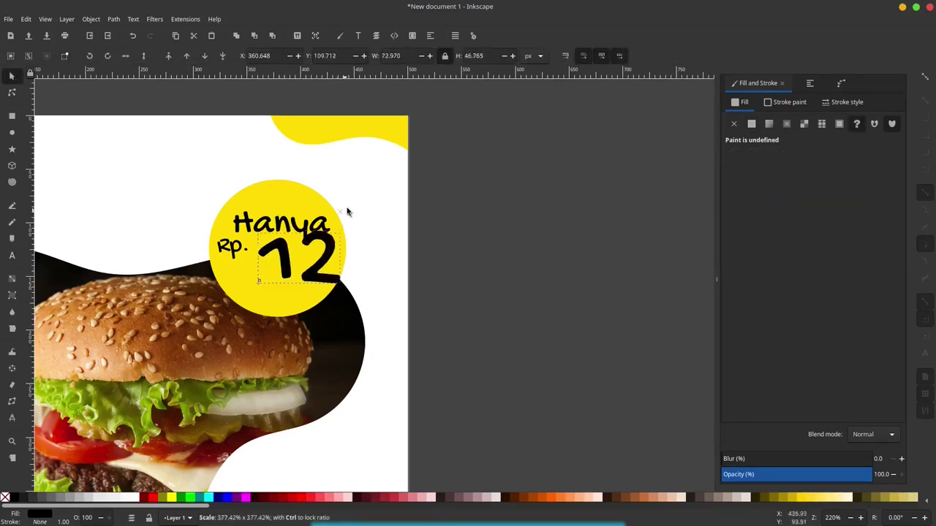
mouse_move(335, 257)
left_mouse_down()
mouse_move(300, 275)
mouse_move(308, 249)
mouse_move(307, 261)
left_mouse_up()
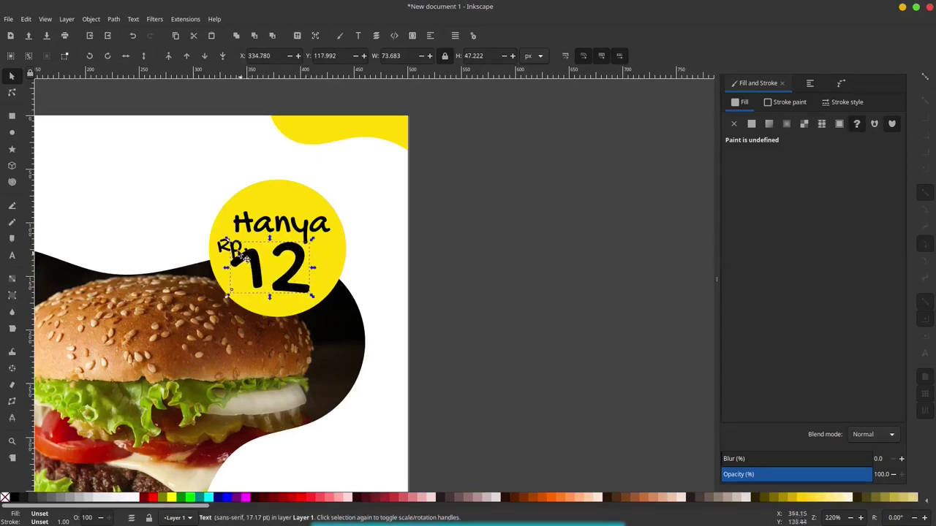
scroll(234, 253, "up", 1)
Place a copy of the Rp. label right of the 12 and retype it as 'k'
left_click(224, 246, "alt")
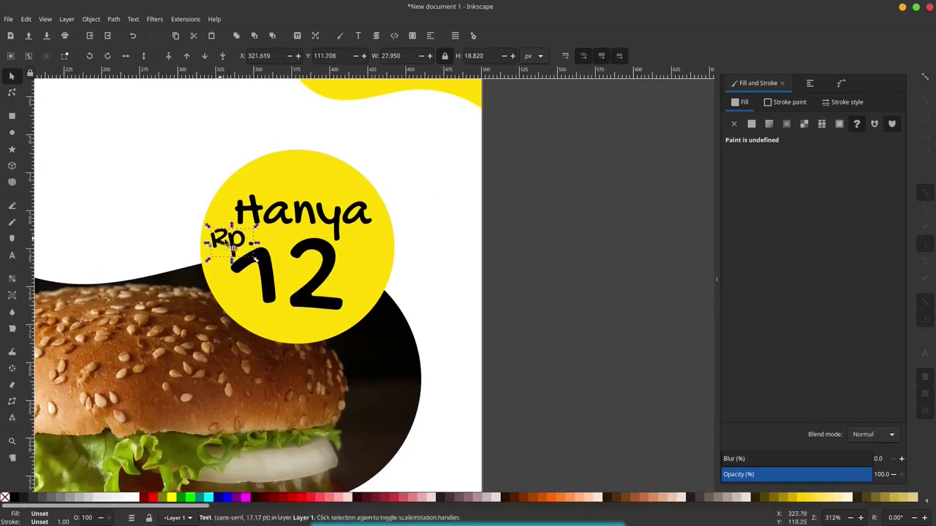
scroll(220, 241, "right", 2)
mouse_move(221, 244)
left_mouse_down()
mouse_move(316, 280)
mouse_move(331, 301)
left_mouse_up()
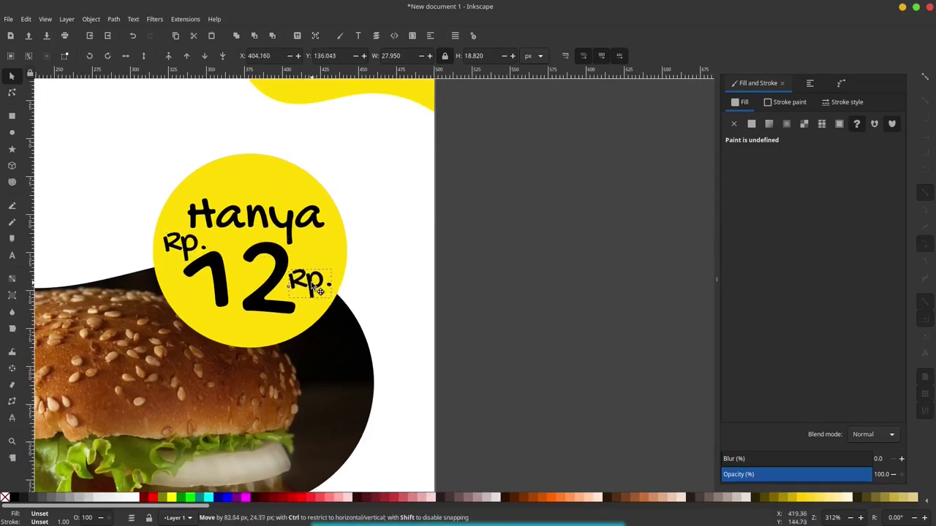
double_click(311, 281)
key("ctrl+a")
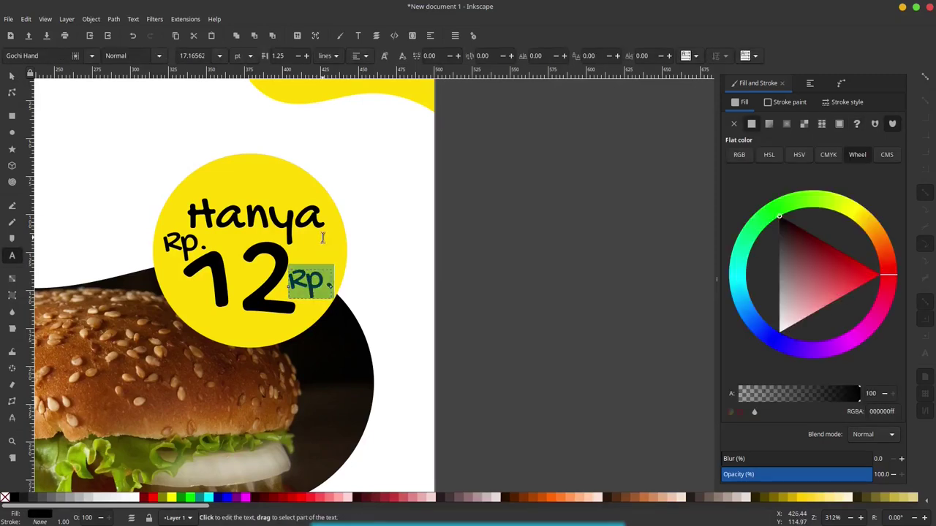
type("k")
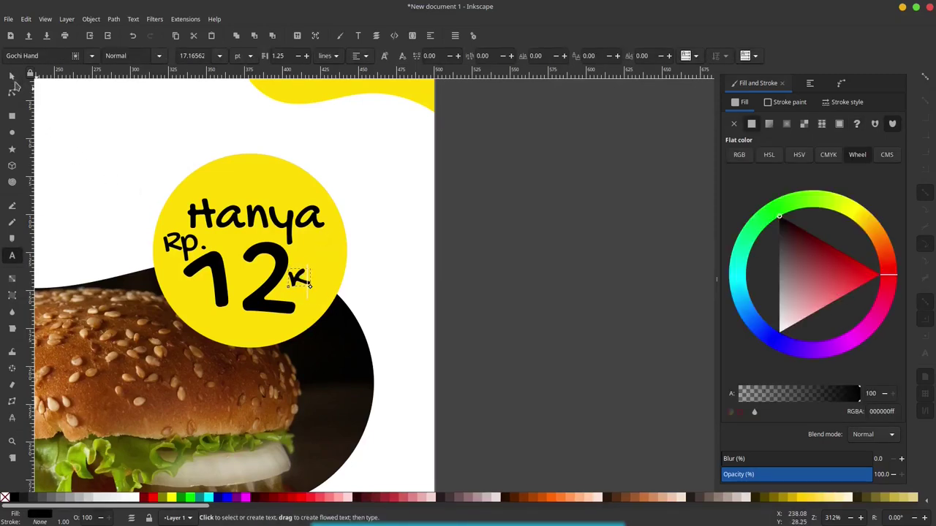
Enlarge the k and click it again for rotate handles to tilt it
left_click(12, 76)
mouse_move(313, 269)
left_mouse_down()
mouse_move(330, 260)
mouse_move(335, 283)
left_mouse_up()
left_click(313, 284)
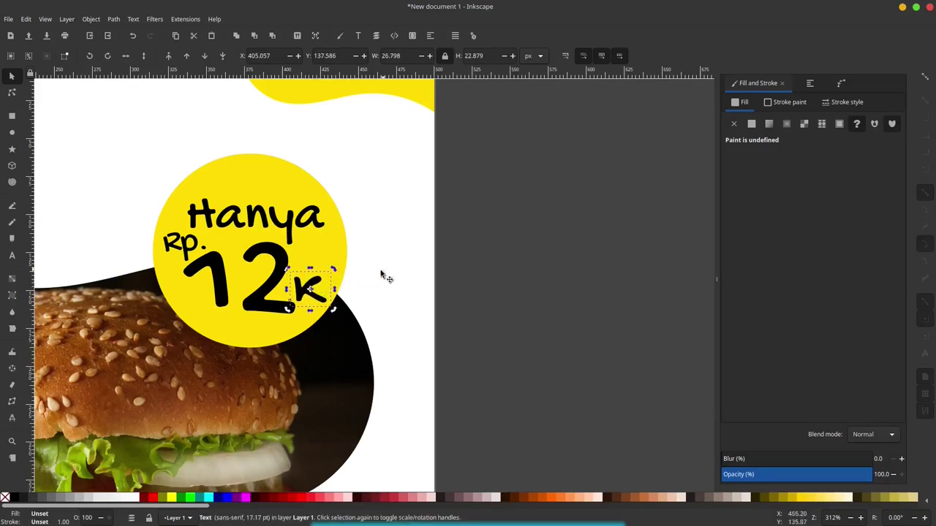
left_click(382, 275)
Nudge the k slightly upward
scroll(380, 271, "down", 1, "ctrl")
scroll(376, 256, "down", 4, "ctrl")
left_click(352, 274)
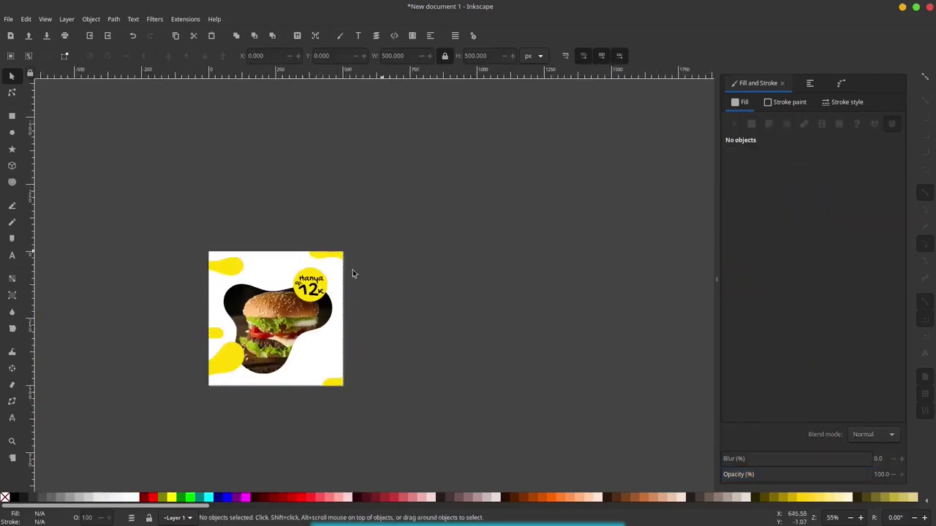
scroll(322, 307, "up", 2, "ctrl")
scroll(318, 294, "up", 2, "ctrl")
left_click(319, 252)
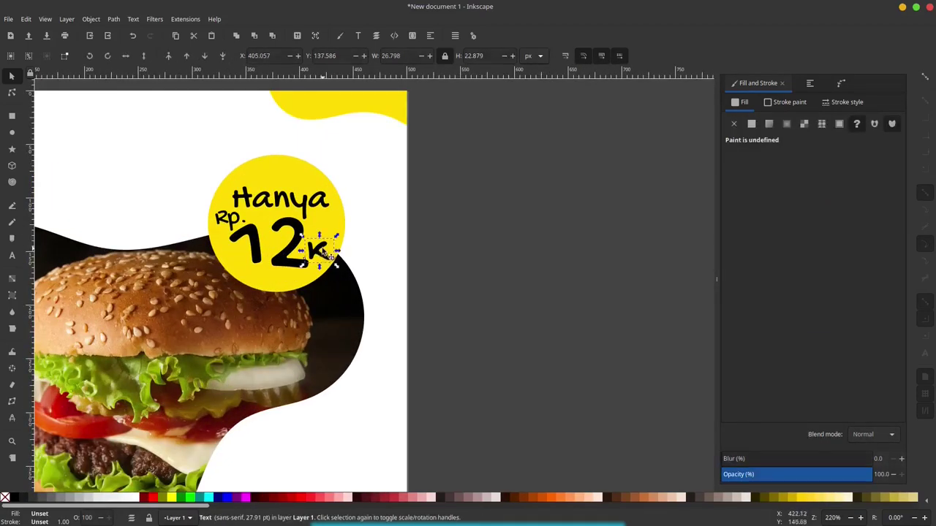
key("t")
left_click(12, 76)
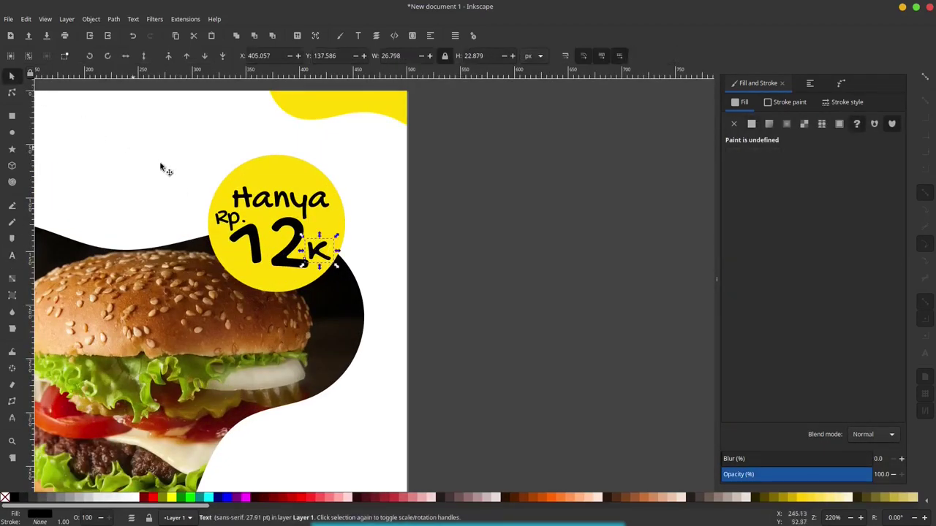
left_click_drag(318, 253, 320, 243)
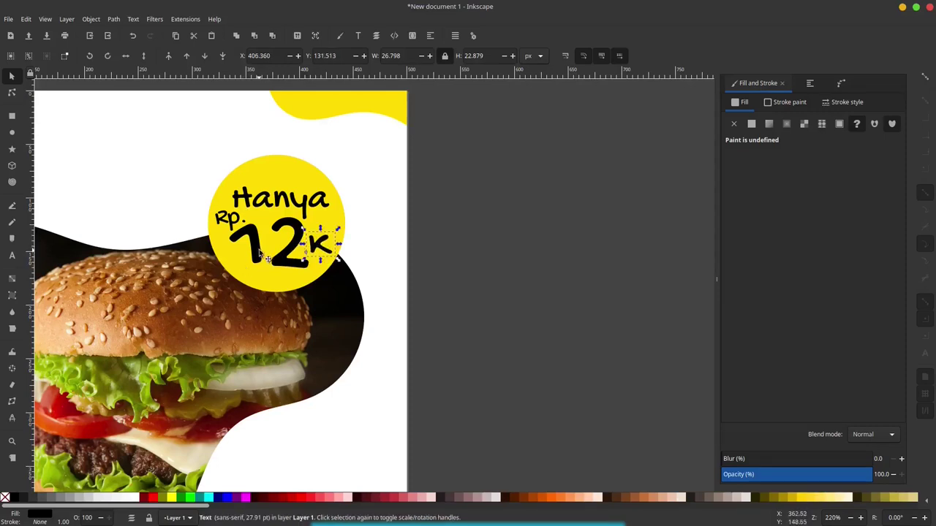
Change the big price number from 12 to 20
left_click(409, 216)
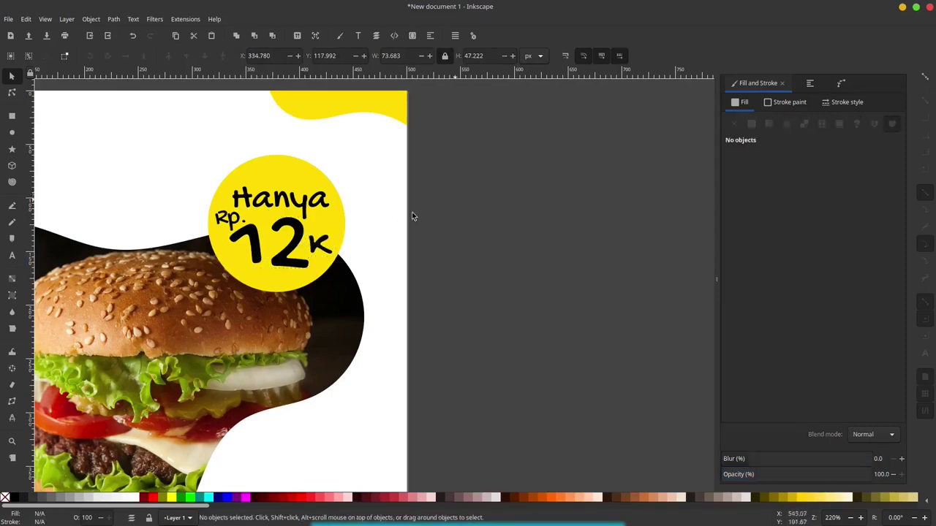
left_click(267, 255)
left_click(13, 258)
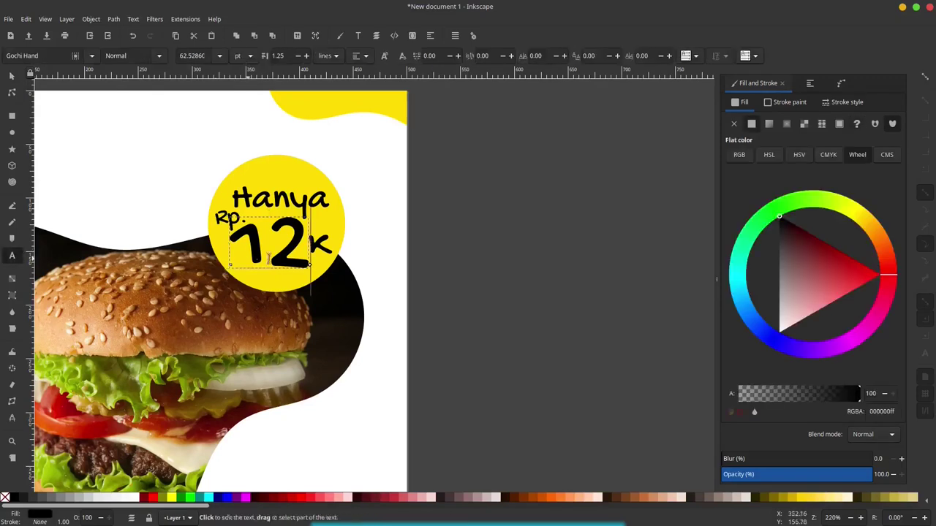
left_click_drag(240, 243, 300, 250)
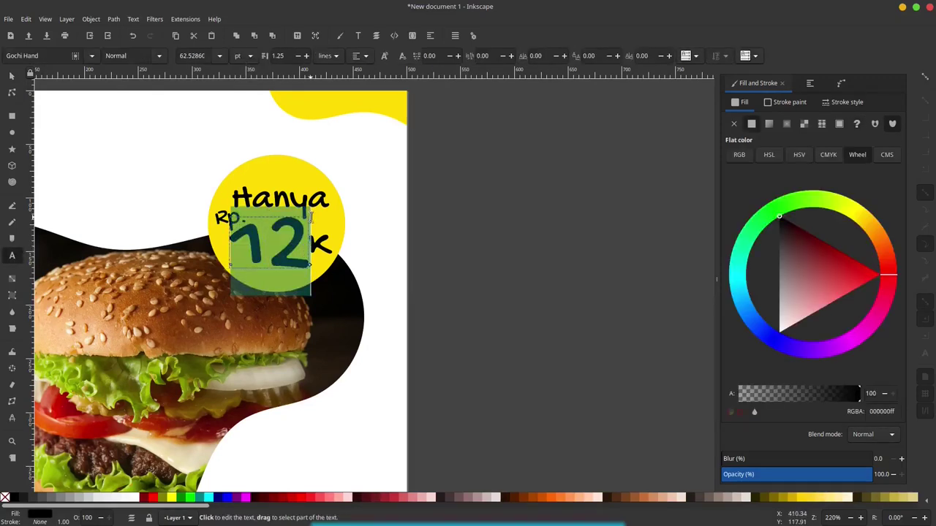
type("20")
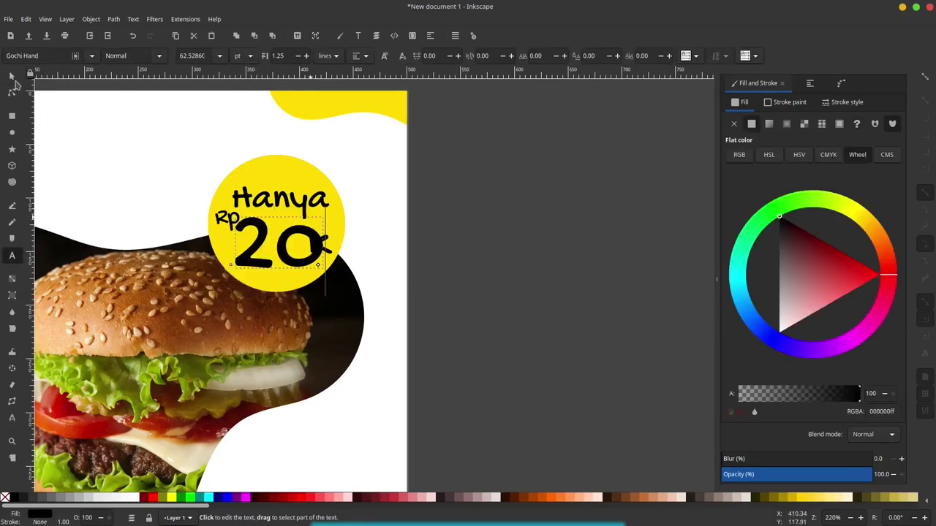
left_click(12, 78)
Raise the k beside the 0 and move Rp. up beside Hanya
left_click(479, 245)
left_click(329, 243)
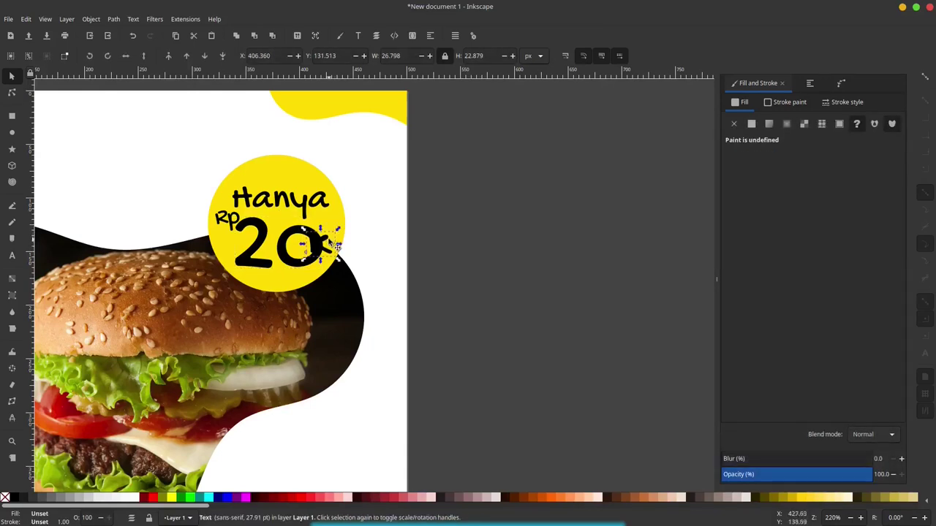
left_click_drag(330, 242, 345, 227)
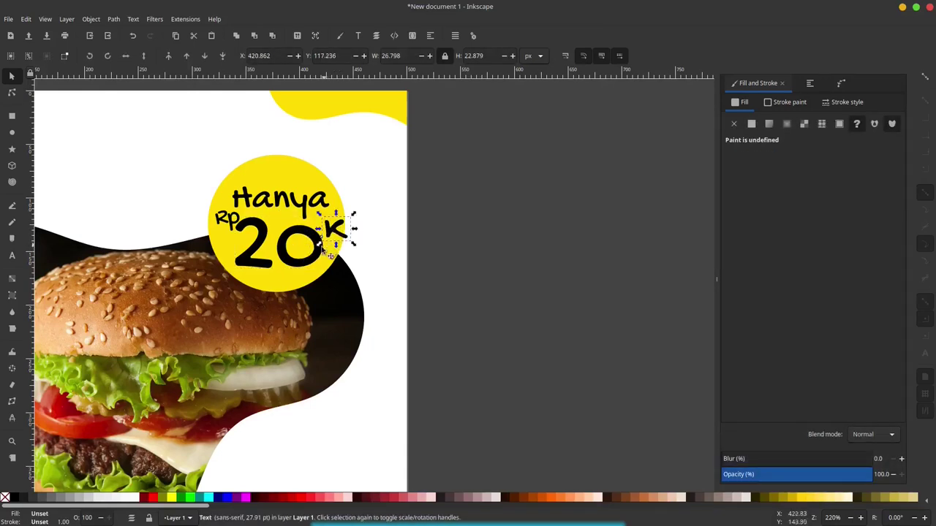
left_click(319, 247)
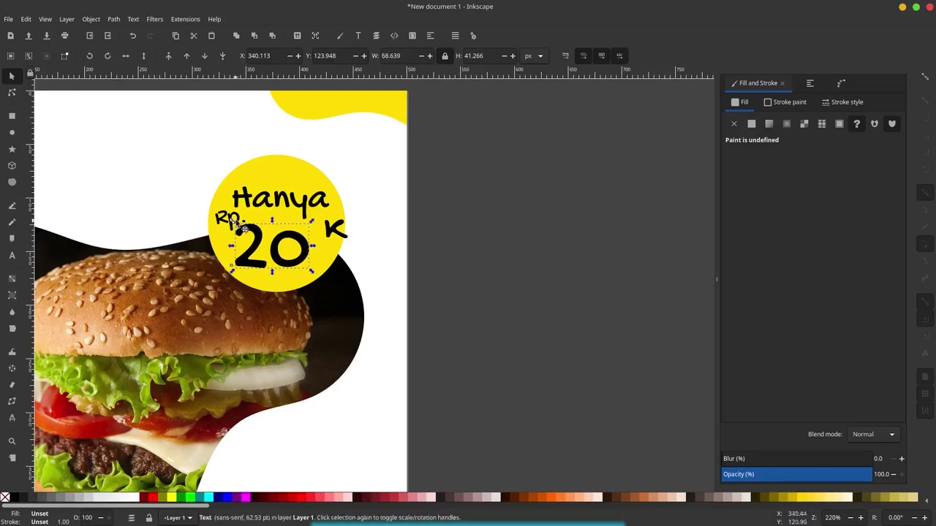
scroll(245, 229, "up", 1, "ctrl")
mouse_move(233, 214)
left_mouse_down()
mouse_move(396, 192)
mouse_move(386, 211)
left_mouse_up()
Delete the Rp. label and nudge the 20 into place in the circle
key("Delete")
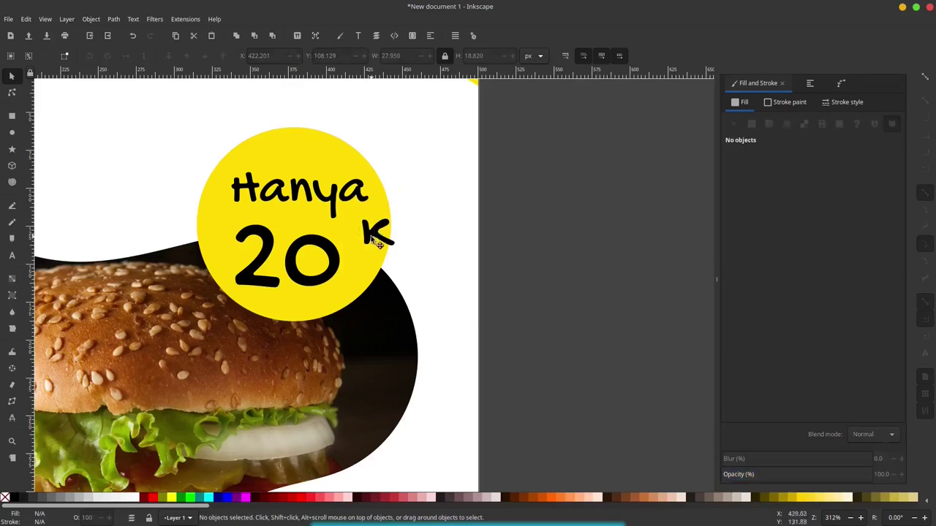
left_click(329, 269)
mouse_move(333, 282)
left_mouse_down()
mouse_move(323, 252)
mouse_move(343, 282)
left_mouse_up()
left_click(346, 287)
left_click(321, 269)
Move the k down beside the 20 and tilt it slightly clockwise
left_click(378, 243)
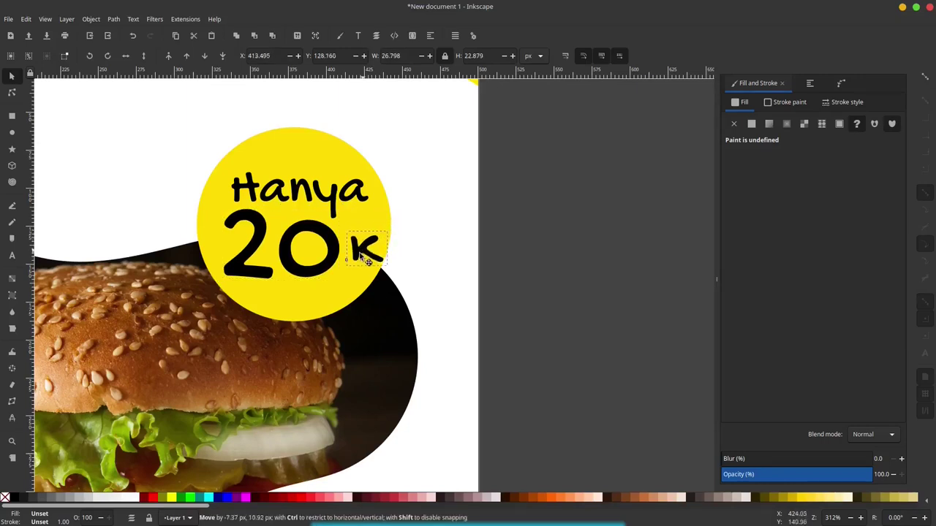
left_click_drag(378, 244, 361, 263)
left_click(361, 256)
left_click_drag(386, 235, 414, 238)
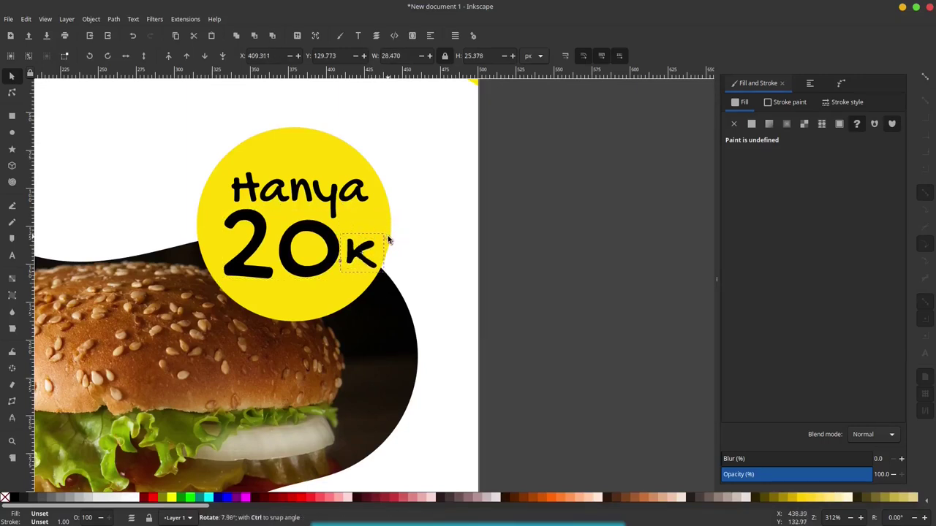
left_click(514, 232)
scroll(307, 285, "down", 1, "ctrl")
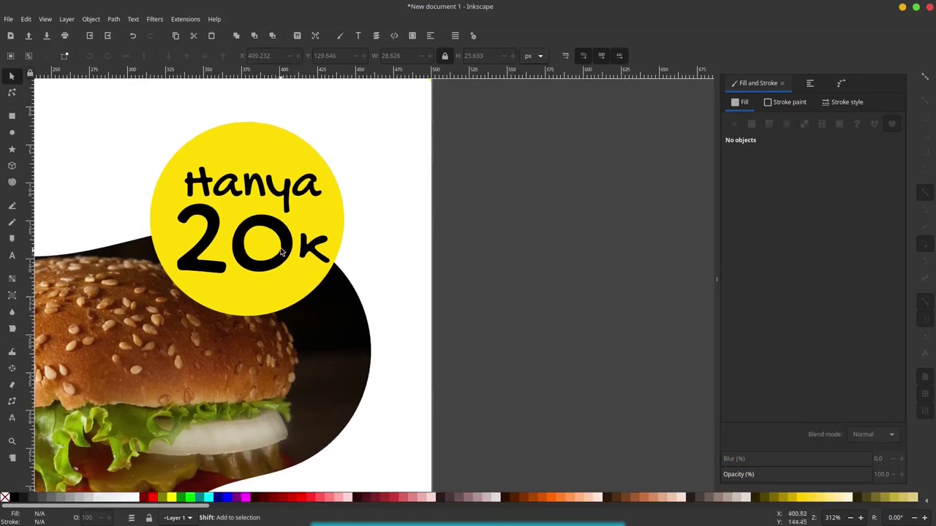
scroll(300, 289, "down", 2, "ctrl")
scroll(290, 293, "down", 1, "ctrl")
scroll(366, 293, "left", 5)
scroll(430, 293, "up", 1, "ctrl")
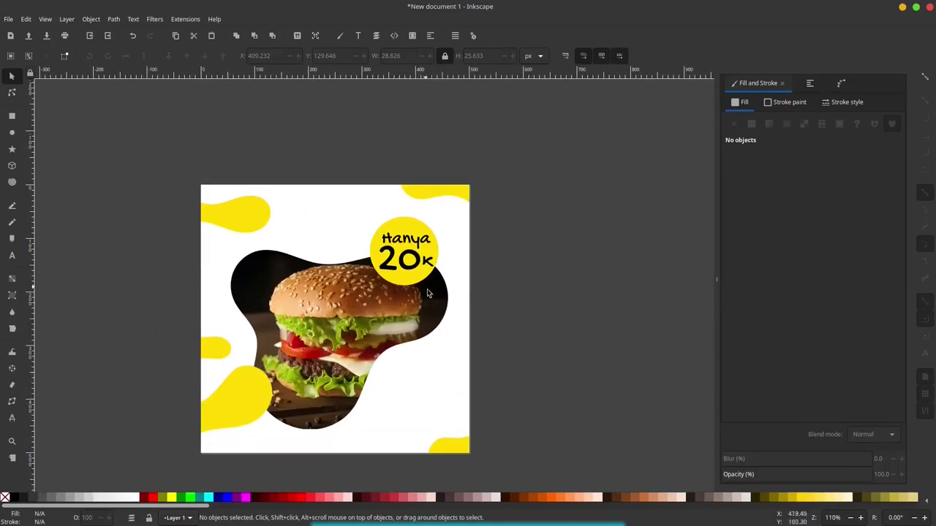
scroll(386, 233, "up", 1, "ctrl")
Duplicate the badge circle, offset it, remove its fill and give it a yellow outline
left_click(414, 210)
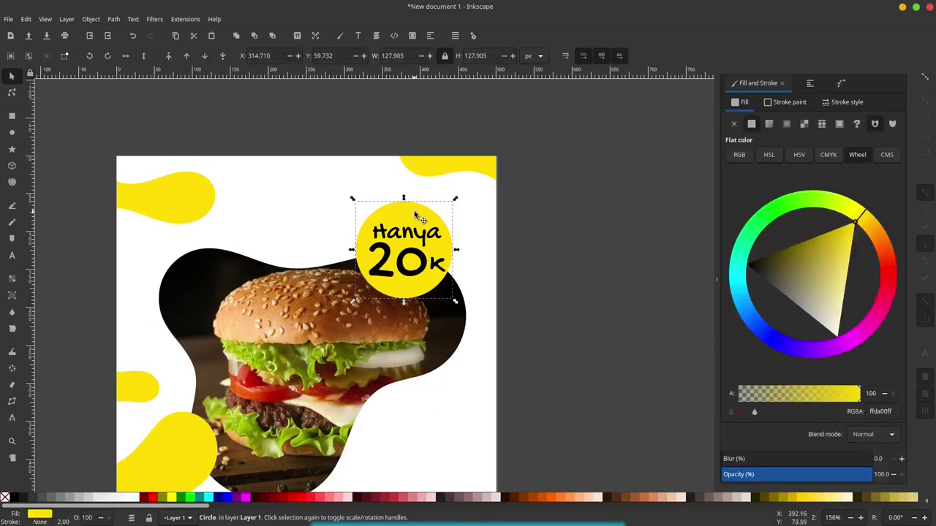
right_click(414, 212)
left_click(451, 288)
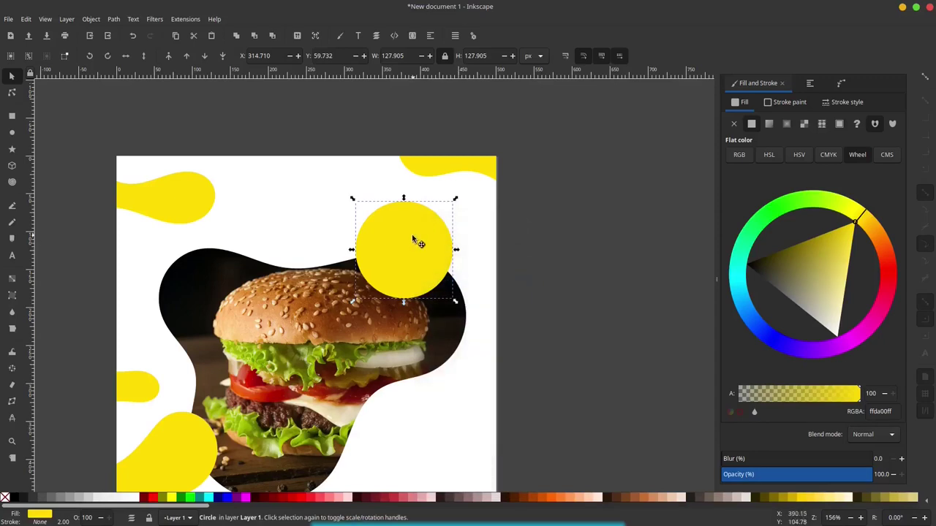
left_click_drag(411, 234, 427, 225)
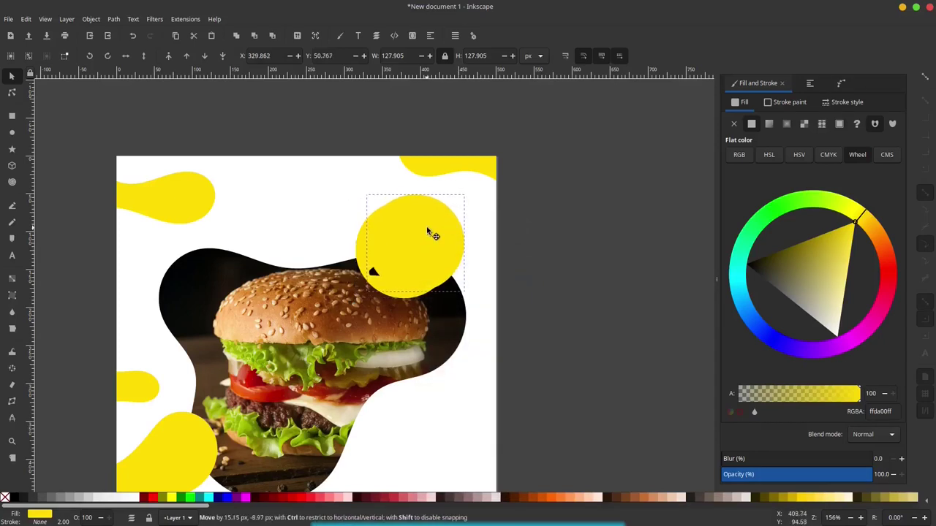
left_click(6, 498)
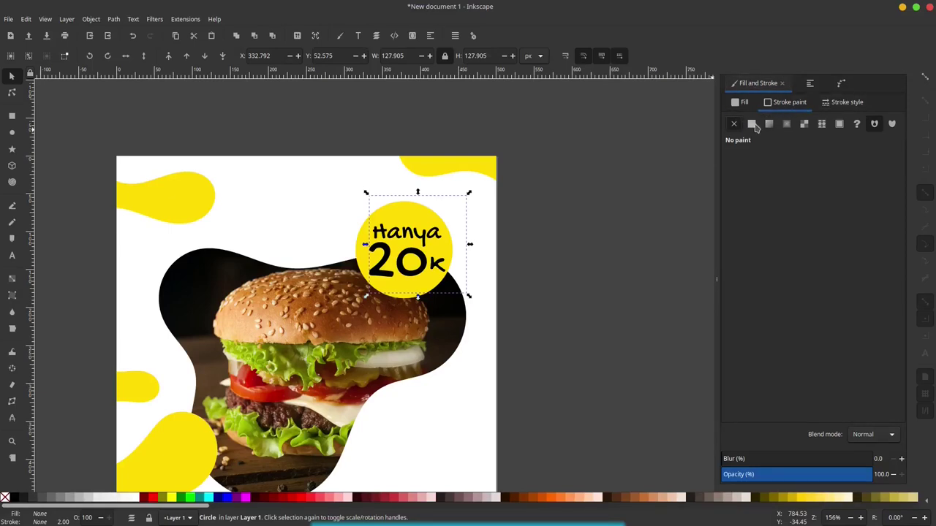
left_click(751, 125)
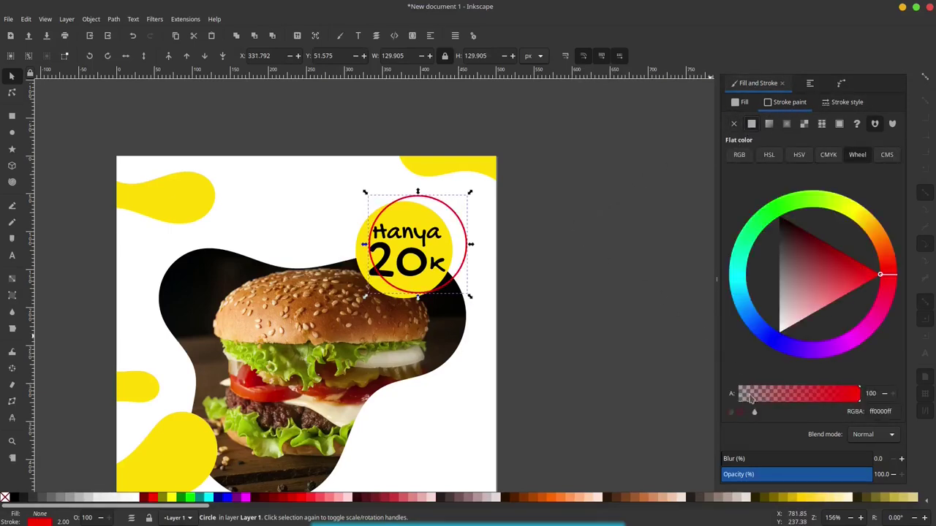
left_click(756, 415)
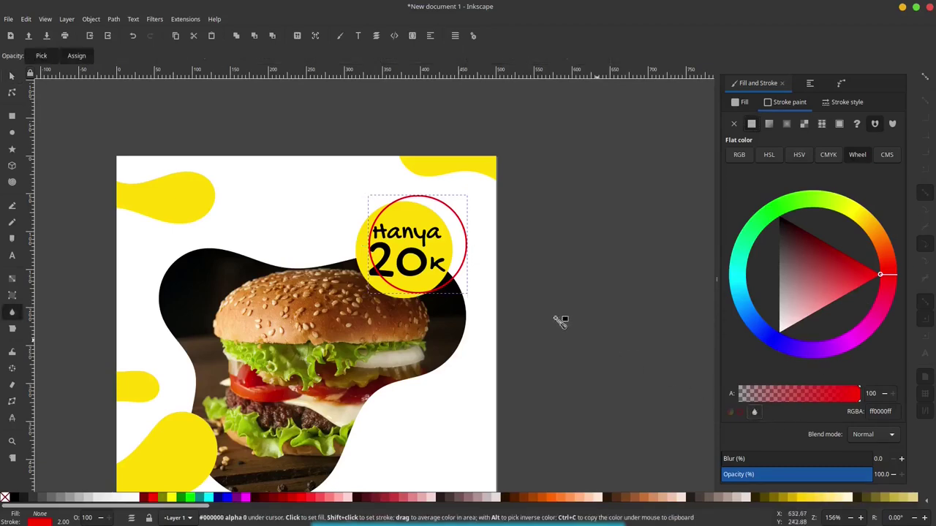
left_click(398, 269)
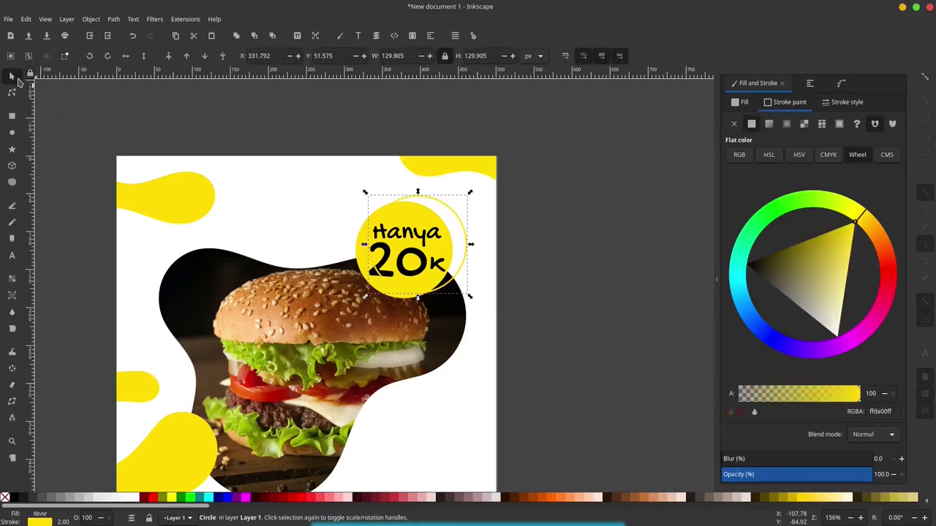
left_click(87, 101)
Duplicate the yellow ring, offset the copy and make its outline white
scroll(443, 239, "up", 2, "ctrl")
left_click(496, 234)
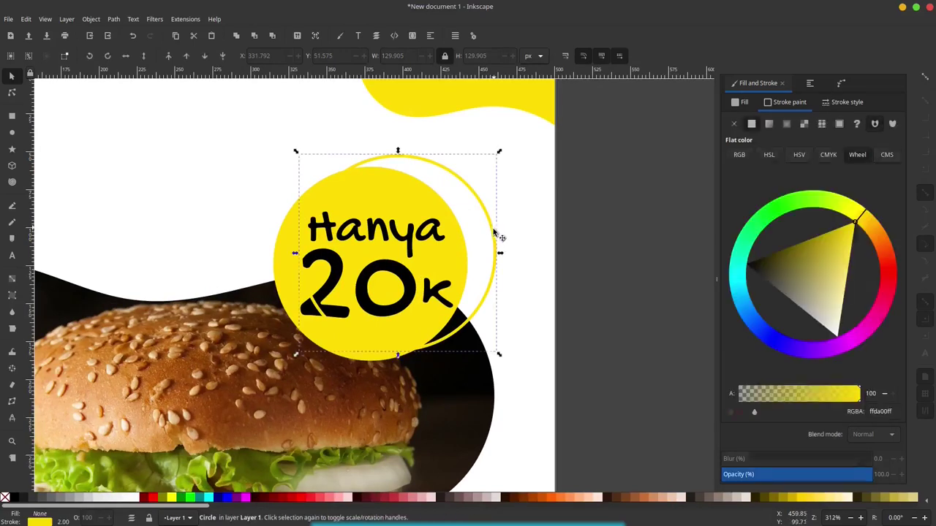
mouse_move(494, 234)
left_mouse_down()
mouse_move(479, 245)
mouse_move(475, 236)
left_mouse_up()
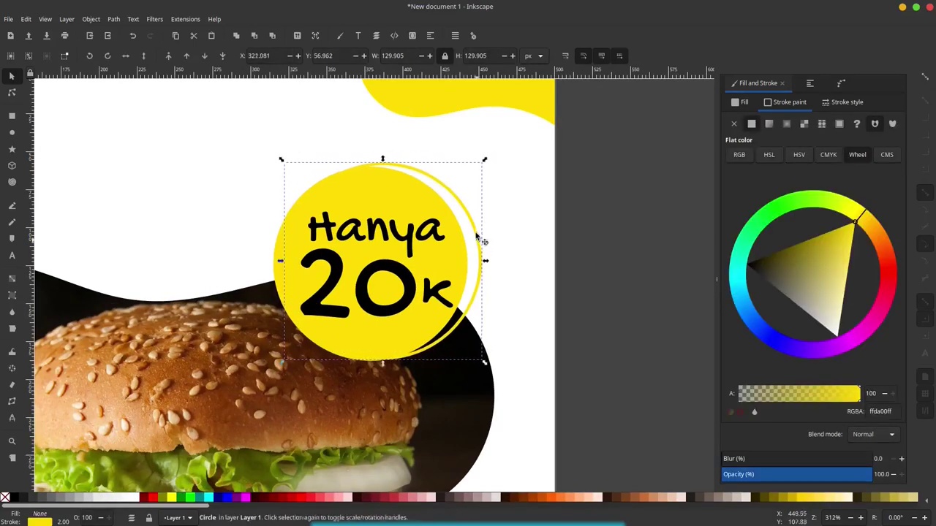
right_click(476, 231)
left_click(512, 295)
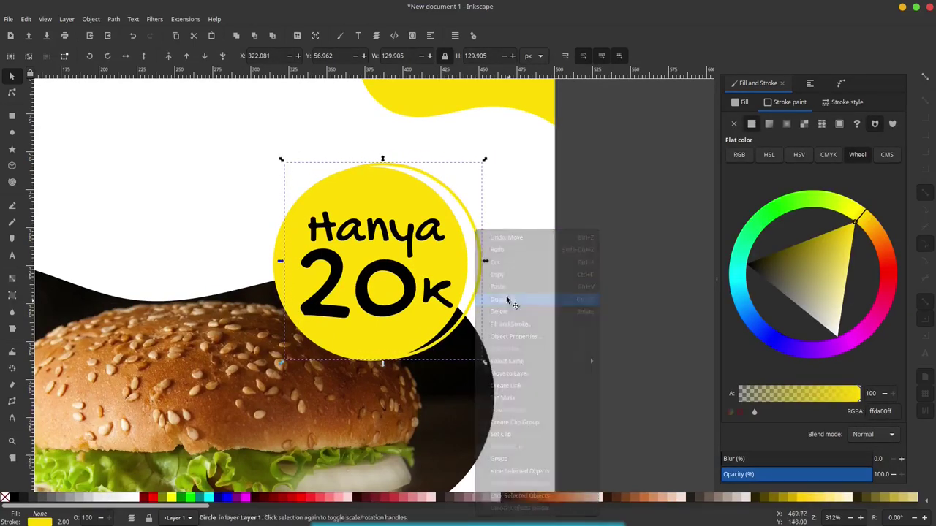
left_click_drag(477, 241, 459, 234)
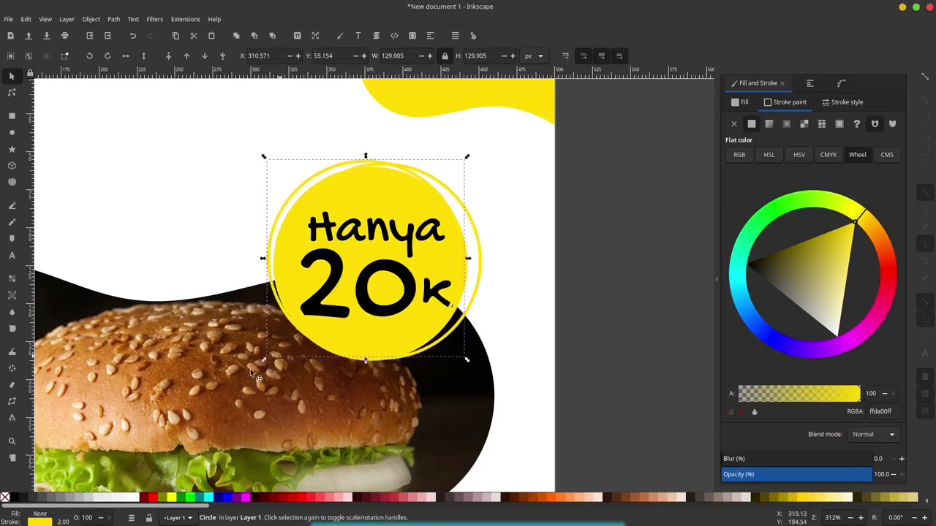
left_click(139, 498, "shift")
left_click_drag(459, 291, 461, 310)
left_click(591, 251)
scroll(461, 259, "down", 1, "ctrl")
scroll(461, 259, "down", 1, "ctrl")
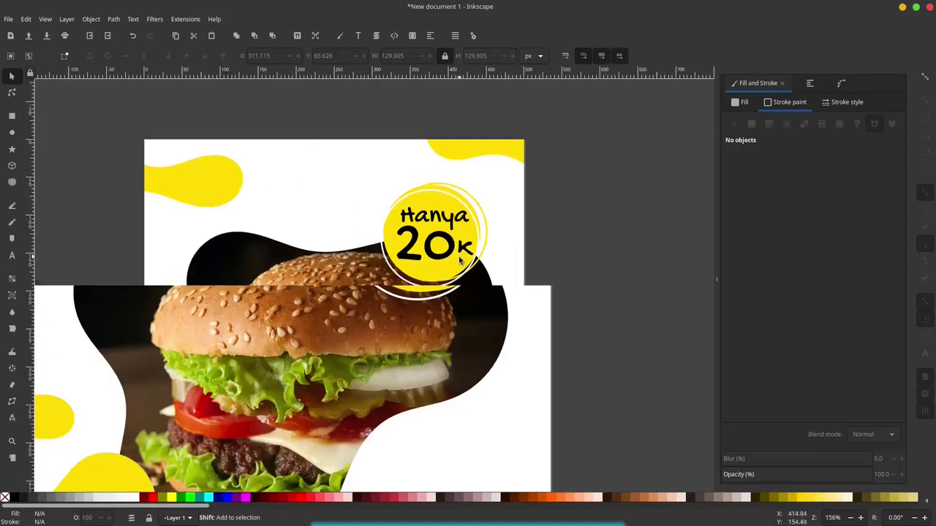
scroll(465, 263, "down", 1, "ctrl")
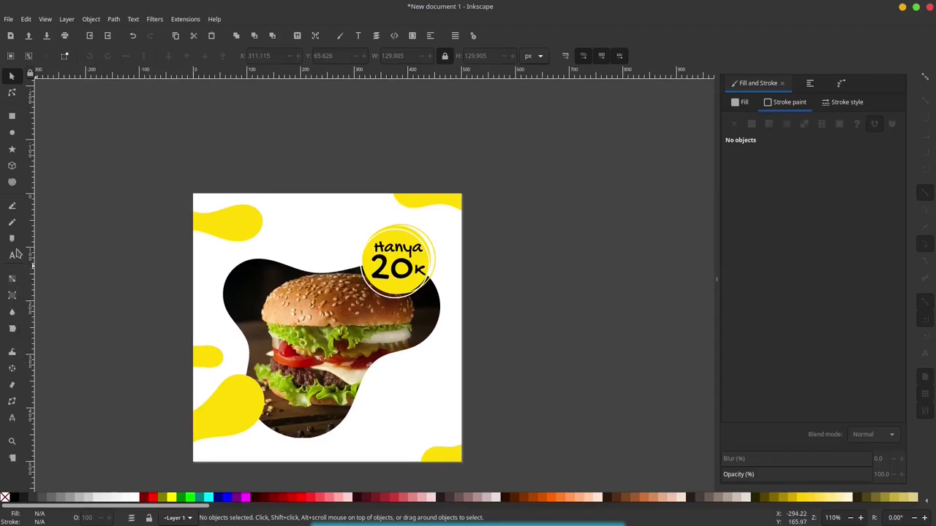
Start a wavy Bezier path beside the poster's lower-right corner
left_click(13, 207)
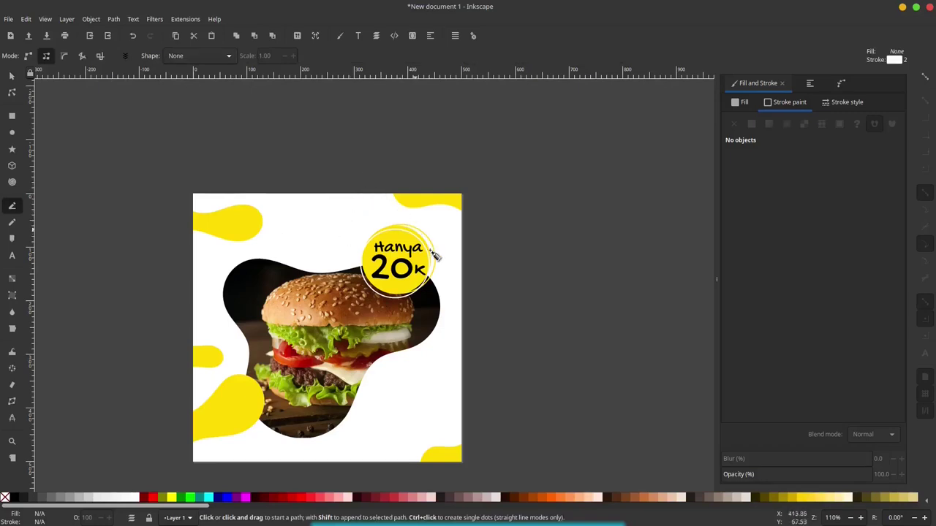
scroll(506, 377, "down", 2)
left_click(465, 343)
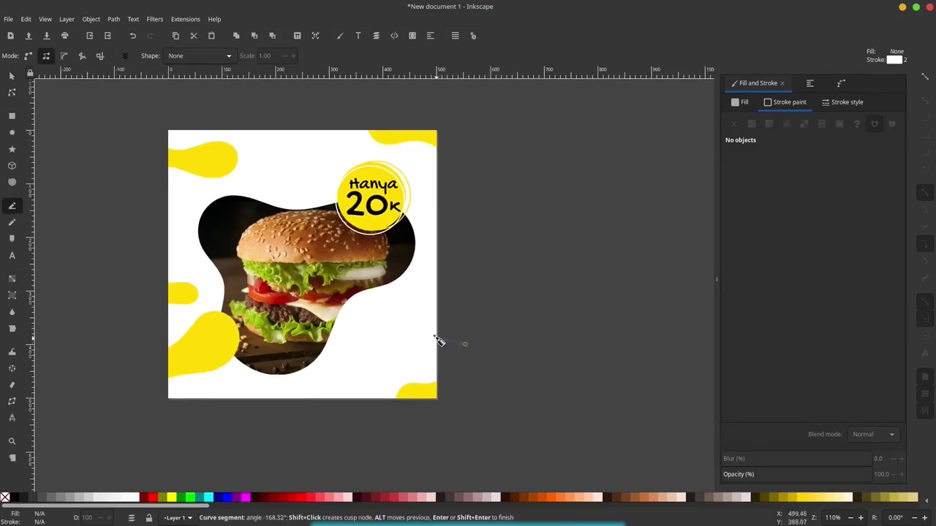
left_click_drag(351, 315, 361, 381)
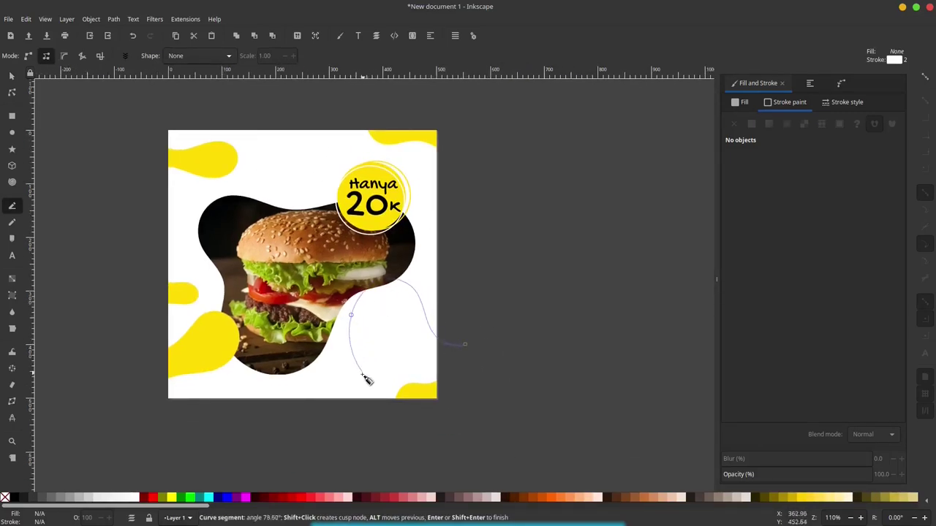
key("BackSpace")
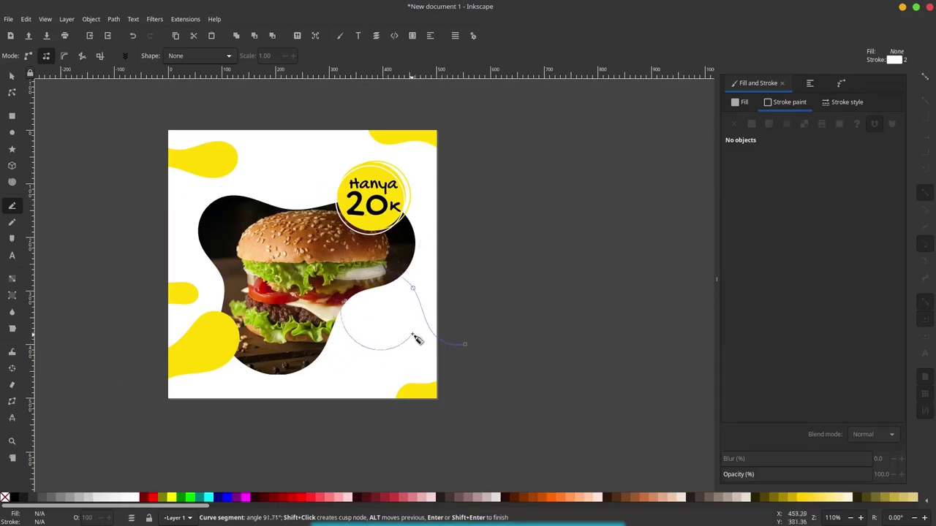
left_click_drag(410, 332, 373, 366)
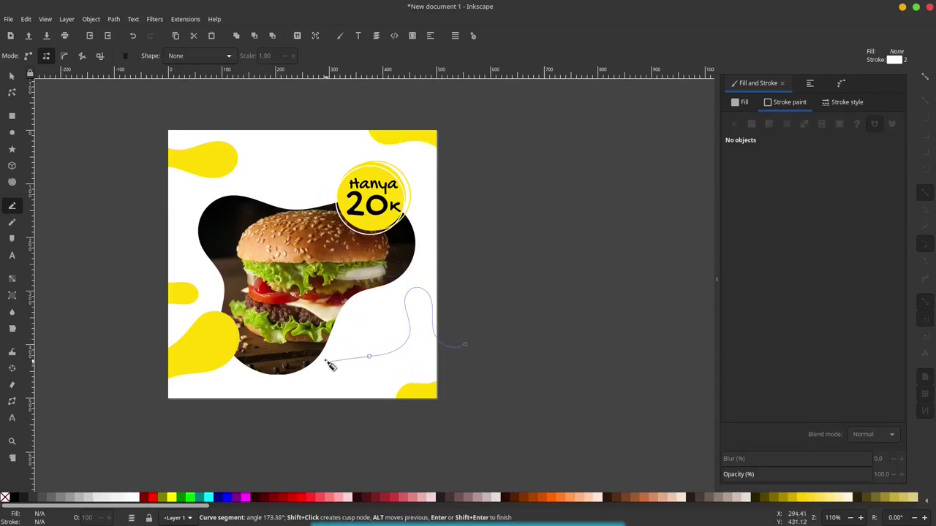
Continue the wavy path past the bottom-right corner and close it at the start node
left_click(353, 325)
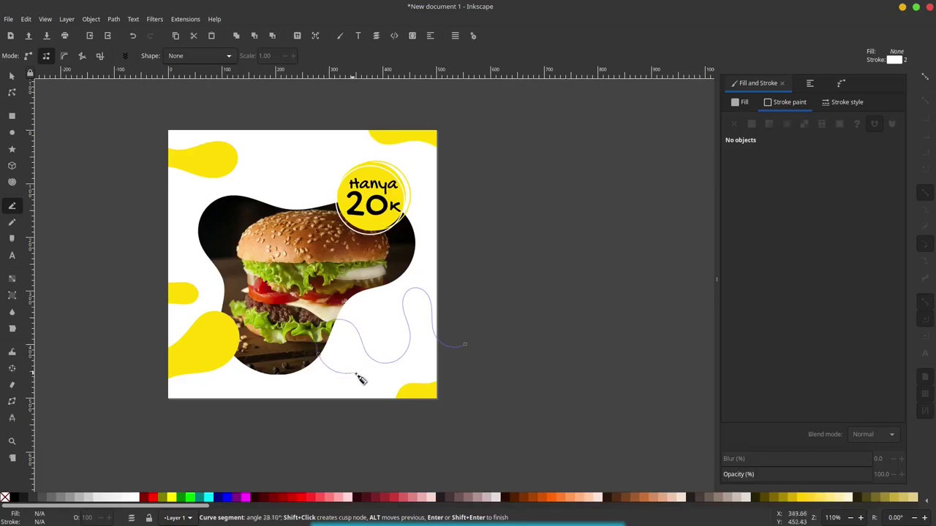
left_click_drag(359, 378, 347, 402)
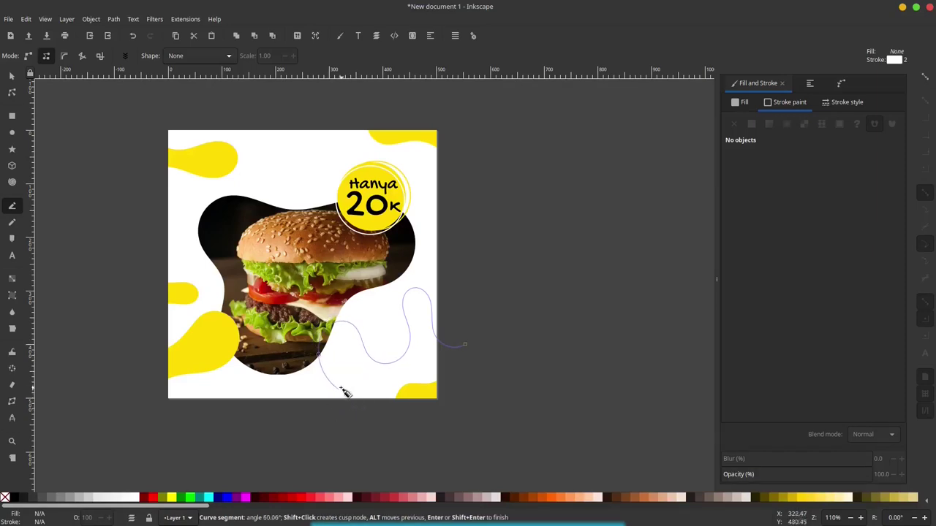
key("BackSpace")
left_click_drag(347, 371, 383, 375)
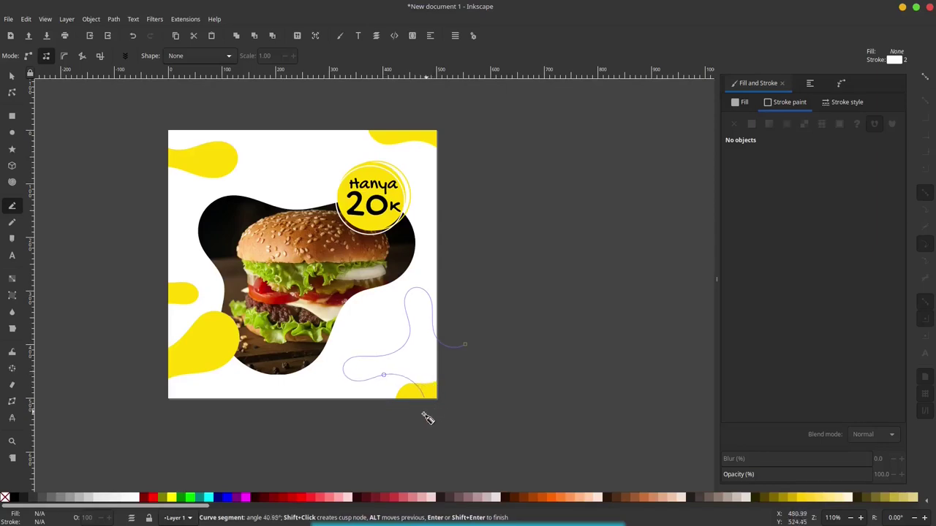
key("BackSpace")
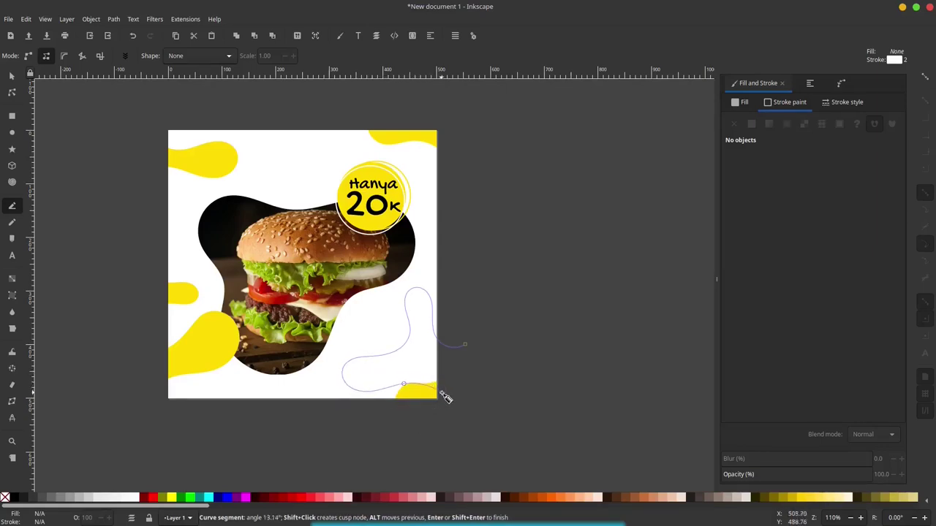
left_click(466, 382)
left_click(464, 343)
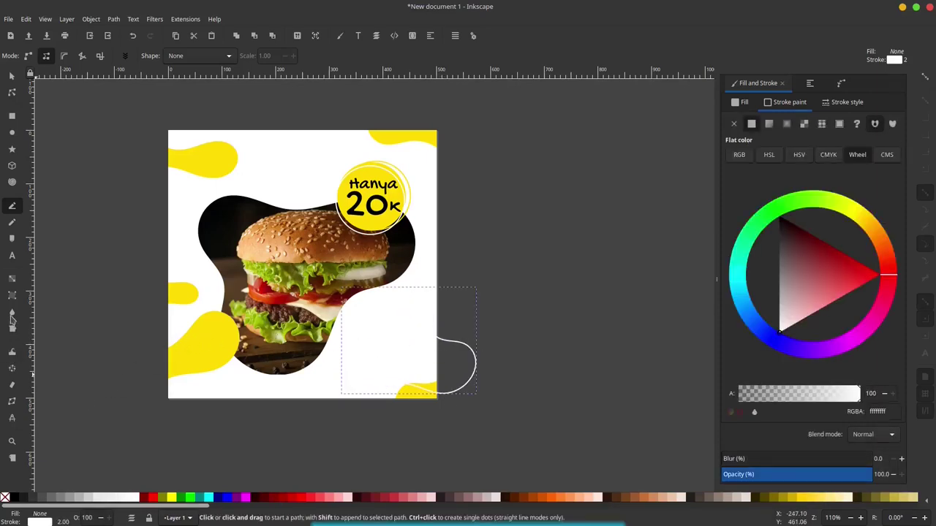
Fill the corner shape with sampled yellow, remove its outline, and lighten it to pale khaki (dbcf88)
left_click(12, 313)
left_click(410, 390)
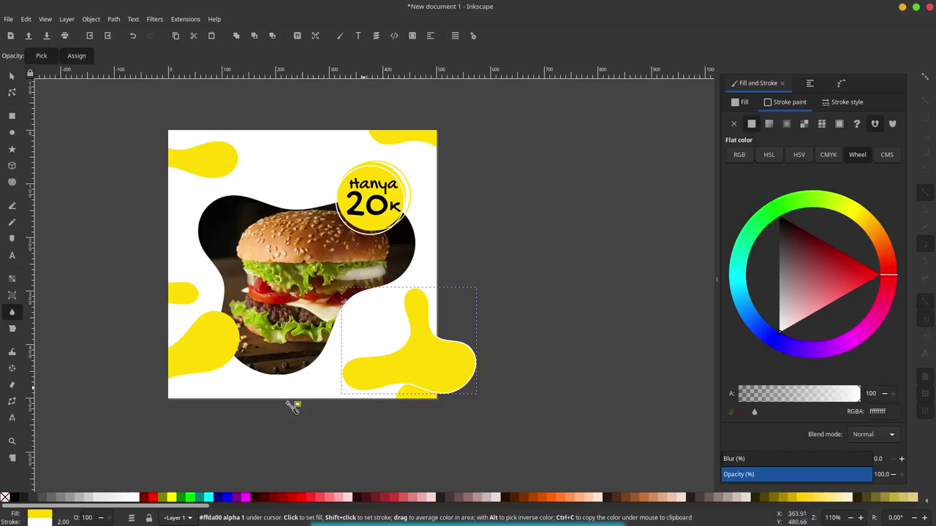
left_click(5, 498, "shift")
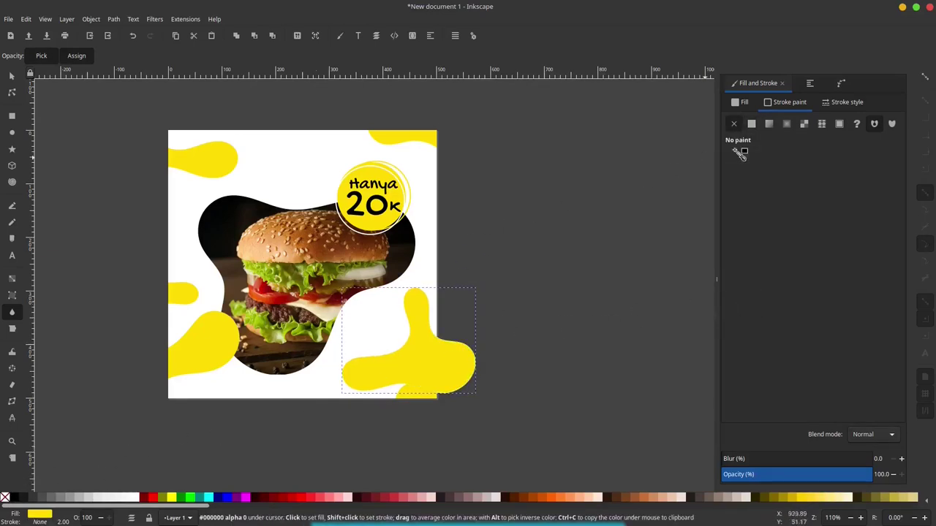
left_click(745, 103)
left_click_drag(823, 307, 832, 294)
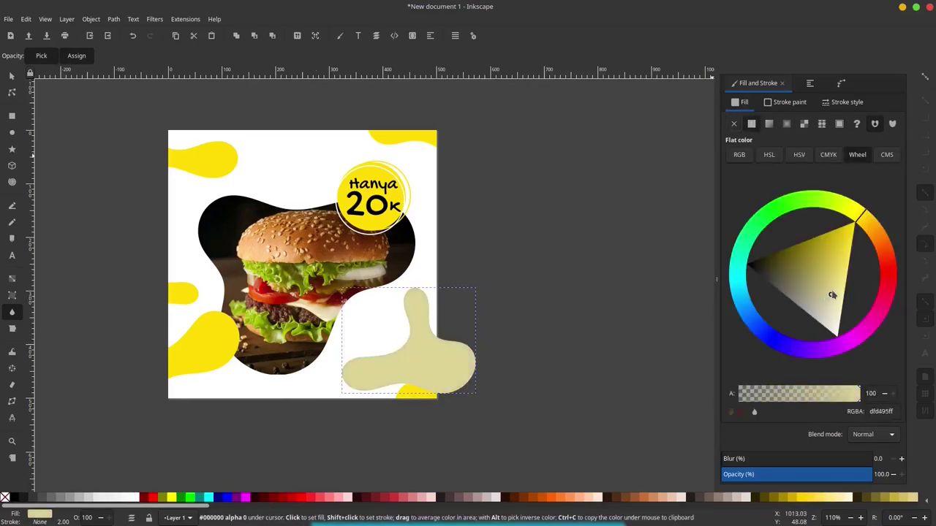
left_click(11, 76)
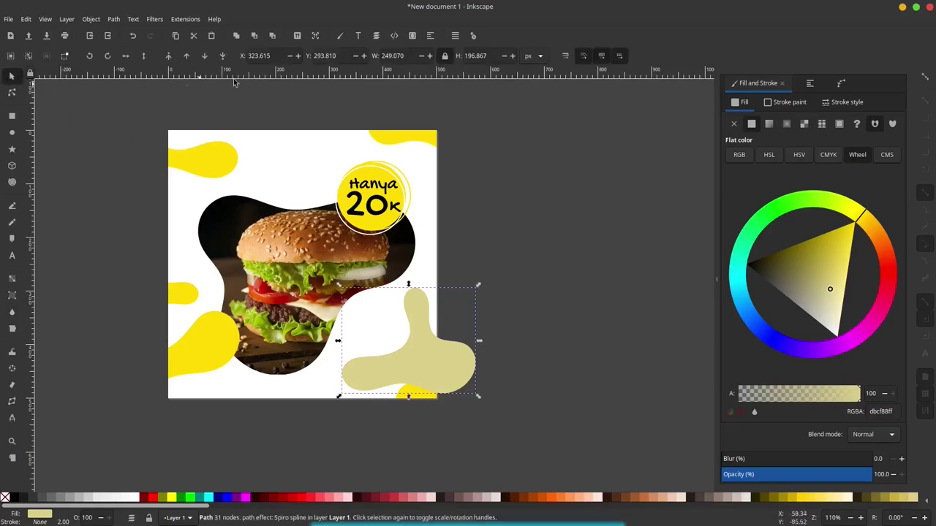
Intersect the pale blob with the white background square raised to the top
left_click(320, 153)
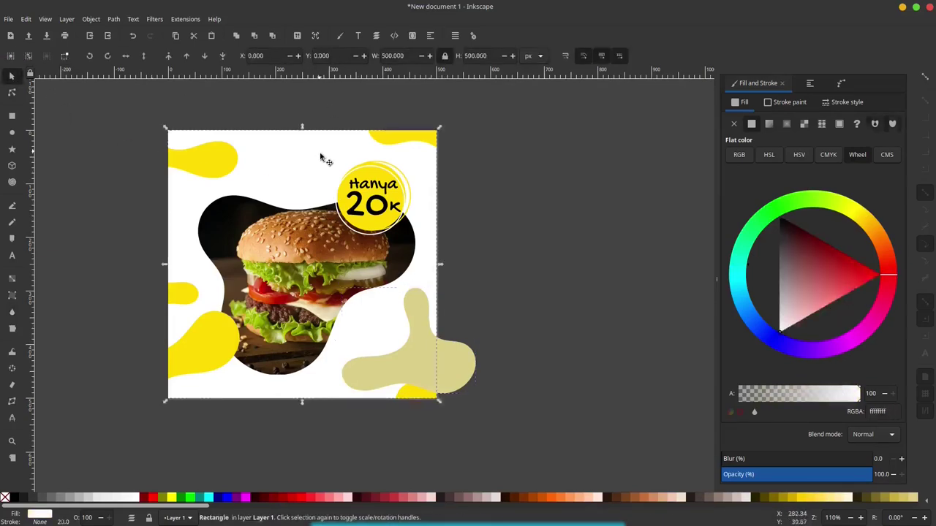
key("Home")
left_click(459, 358, "shift")
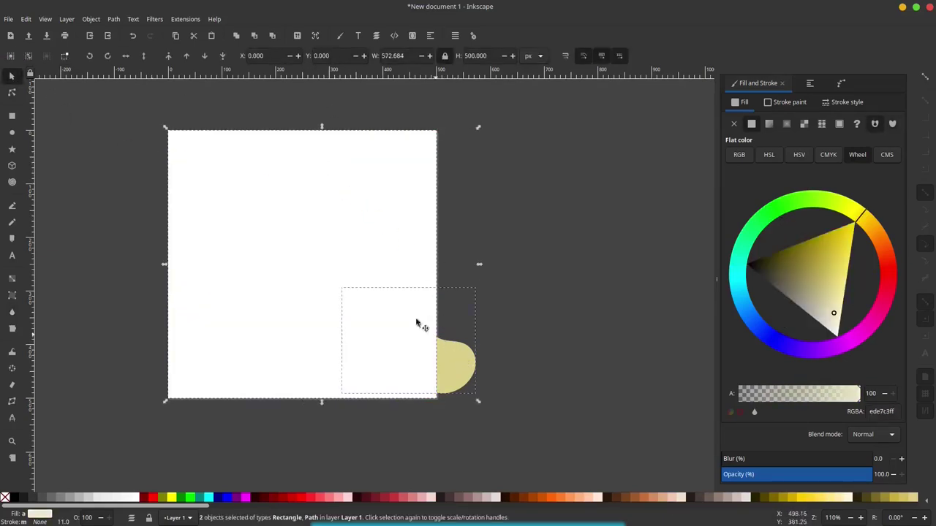
left_click(115, 19)
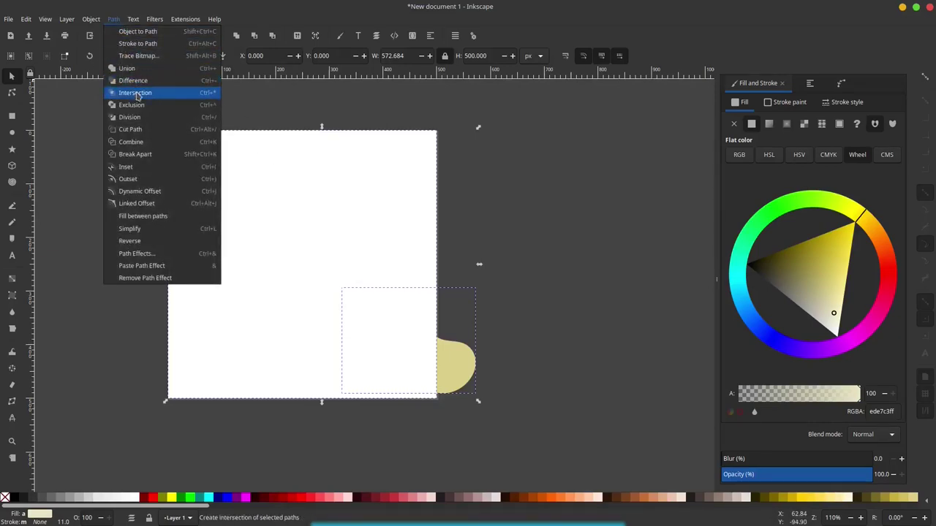
left_click(138, 93)
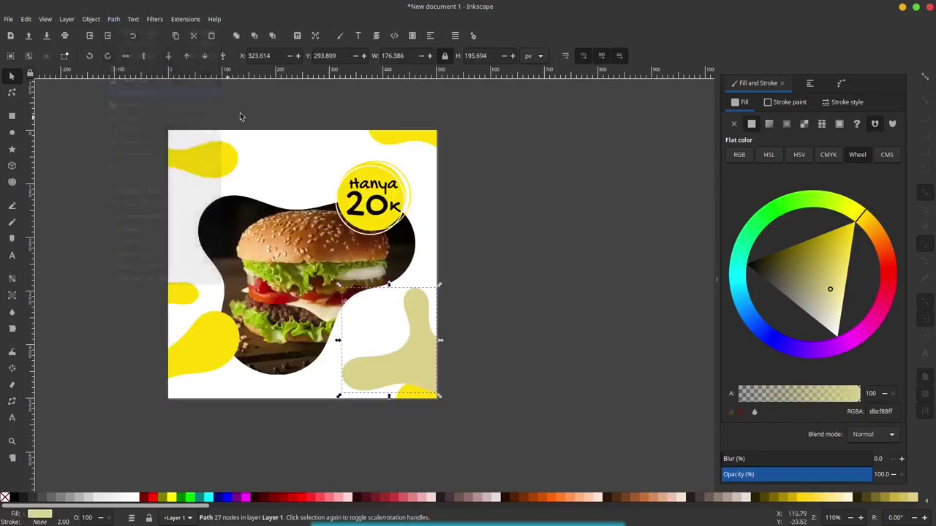
left_click(205, 58)
left_click(186, 59)
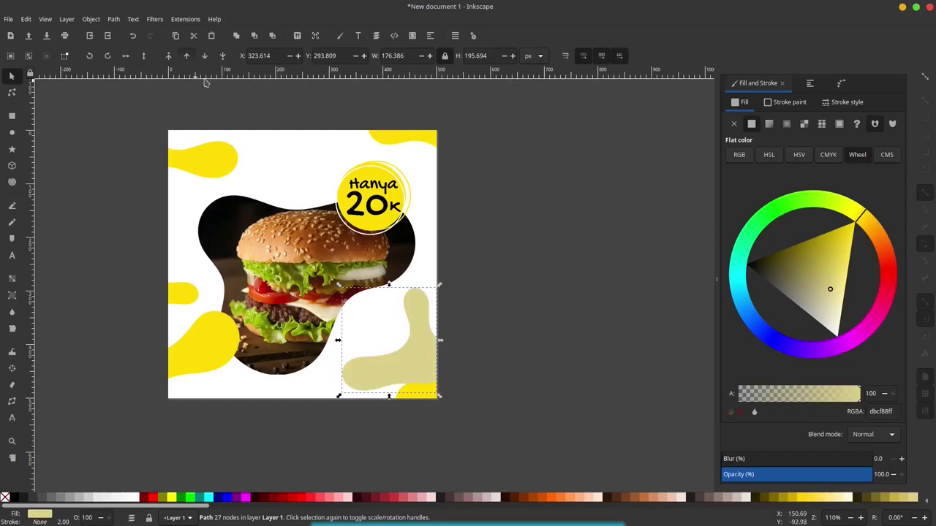
left_click(501, 264)
Shift the blob up slightly and intersect it with the background square again
scroll(438, 293, "down", 2)
left_click(388, 329)
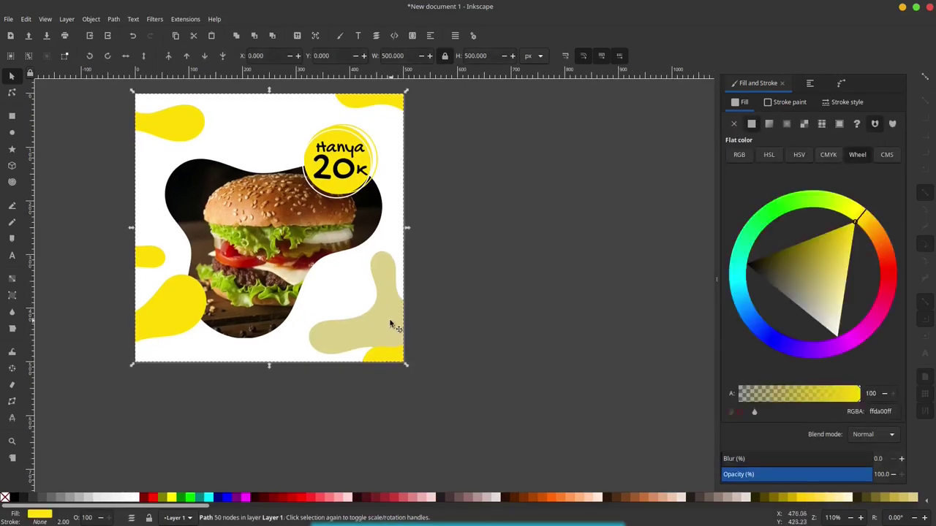
left_click_drag(386, 330, 395, 313)
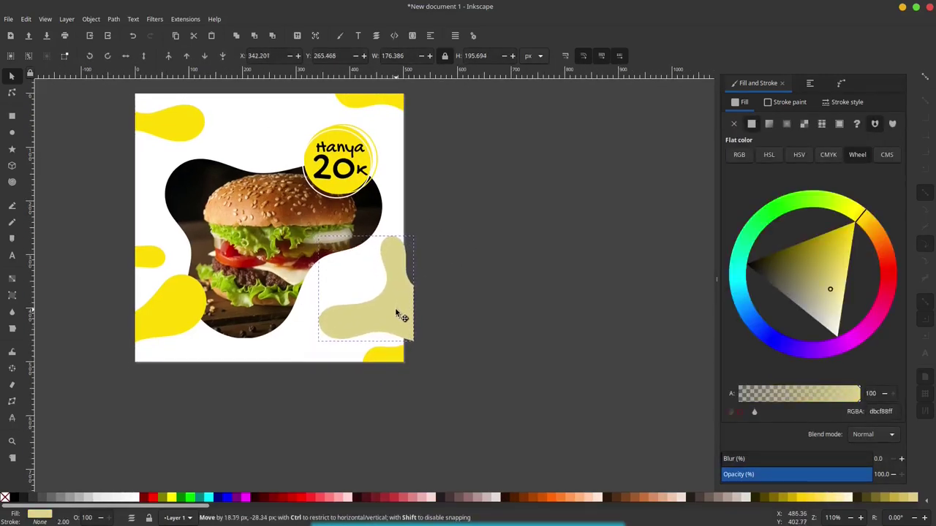
left_click(400, 208)
key("Home")
left_click(393, 255, "alt+shift")
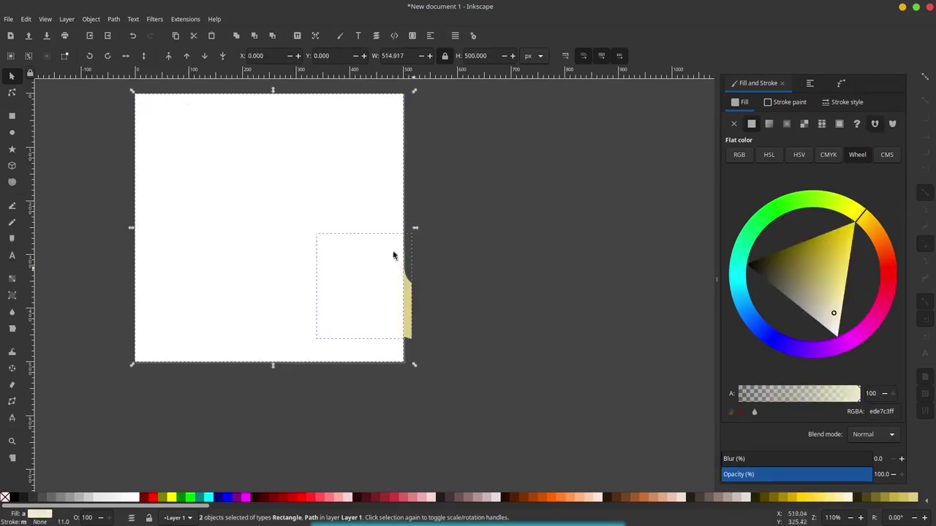
left_click(113, 19)
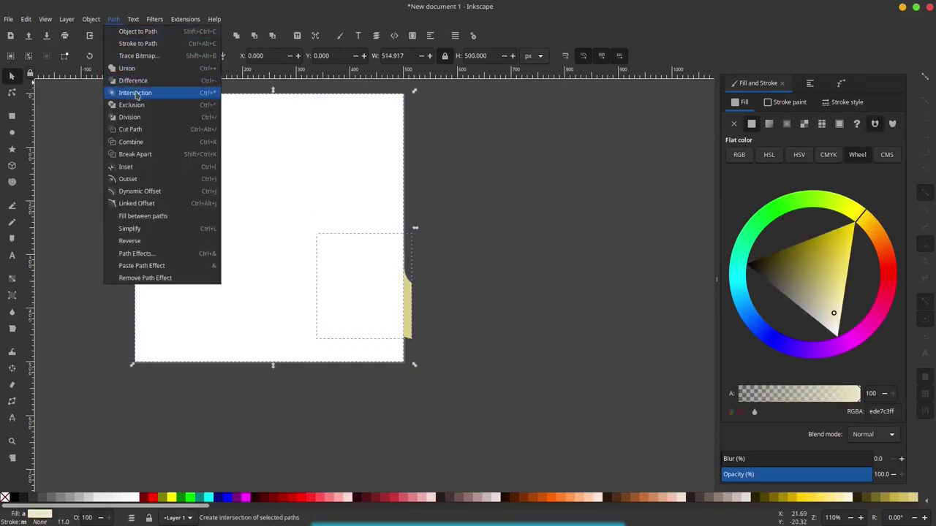
left_click(135, 92)
left_click(468, 275)
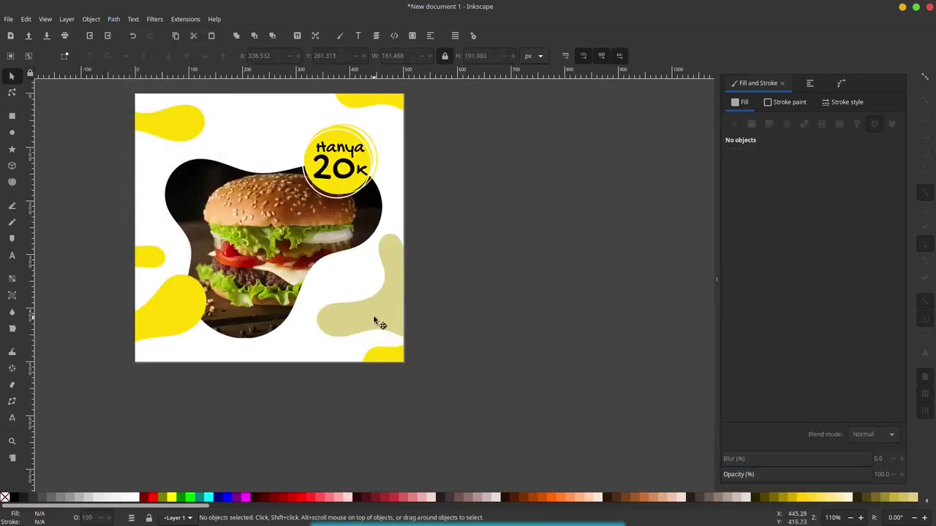
Select the trimmed blob to check it, then scroll back up the poster
left_click(373, 319)
left_click(516, 234)
scroll(516, 234, "up", 2)
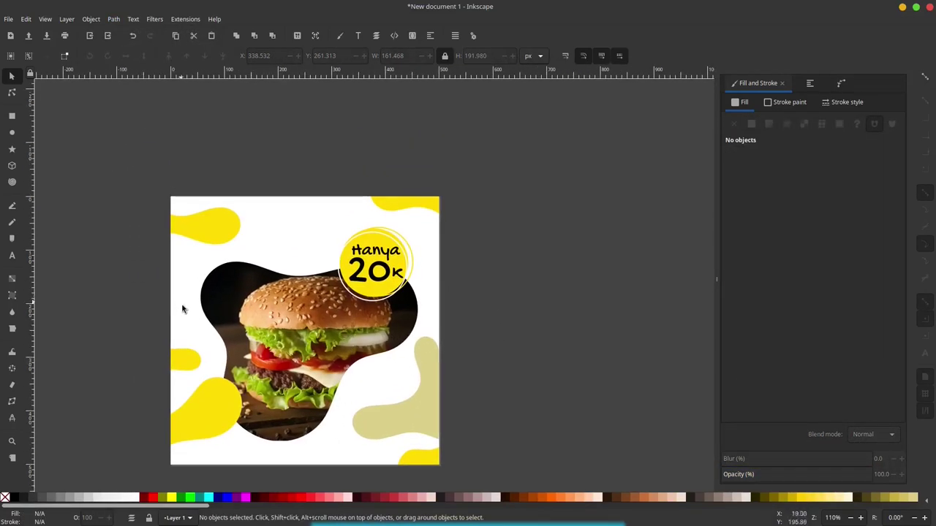
scroll(182, 304, "up", 1)
scroll(182, 300, "up", 2)
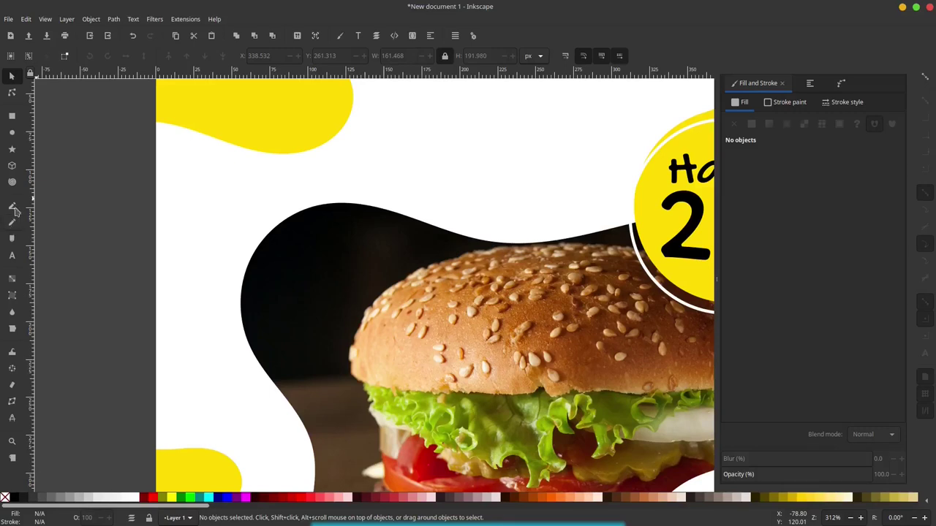
Draw a small circle at the poster's left with the Ellipse tool
left_click(12, 134)
left_click_drag(246, 265, 185, 331)
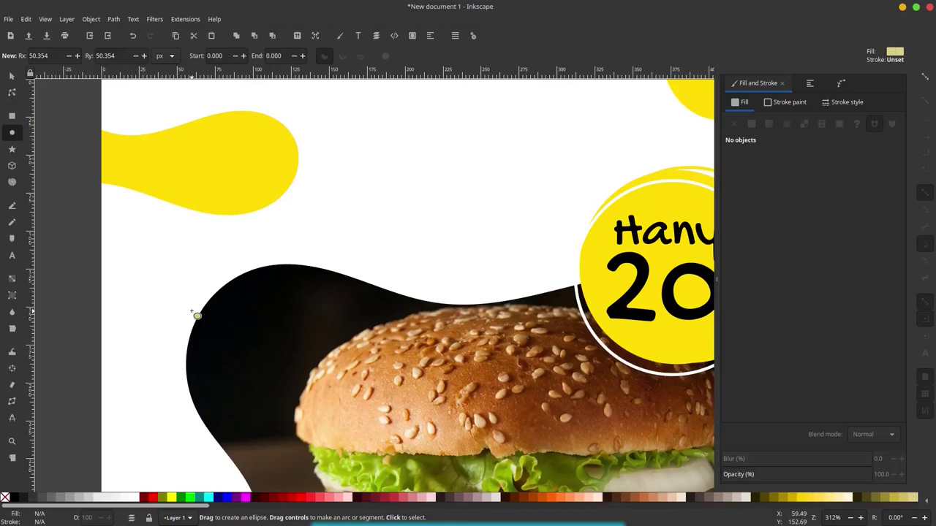
scroll(198, 203, "up", 3)
scroll(199, 203, "right", 2)
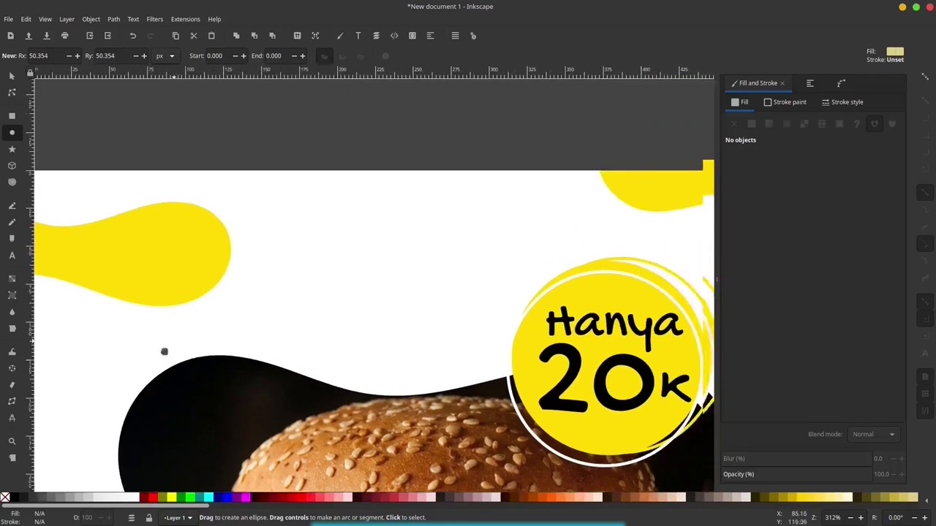
scroll(163, 351, "down", 2)
left_click_drag(270, 215, 279, 223)
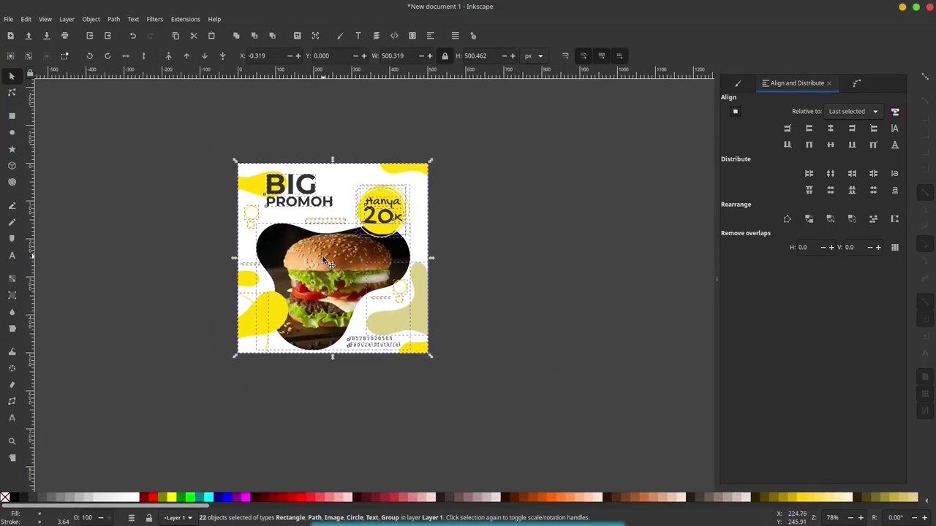
Group all 22 poster objects into a single group with Ctrl+G
right_click(323, 256)
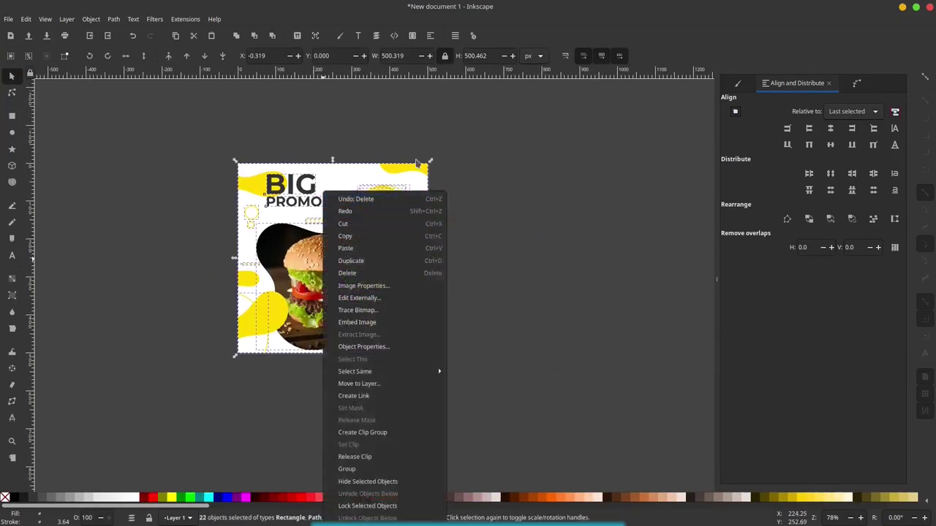
left_click(422, 232)
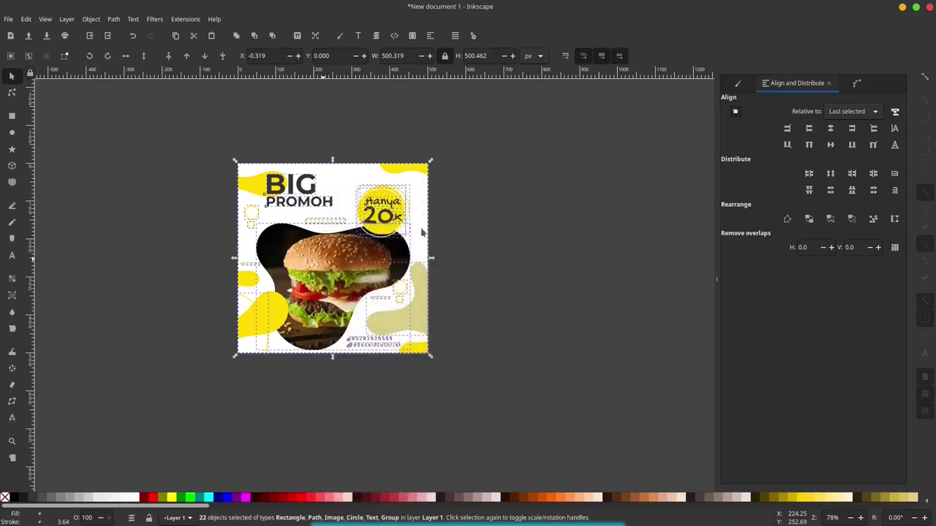
key("ctrl+g")
left_click_drag(339, 279, 267, 310)
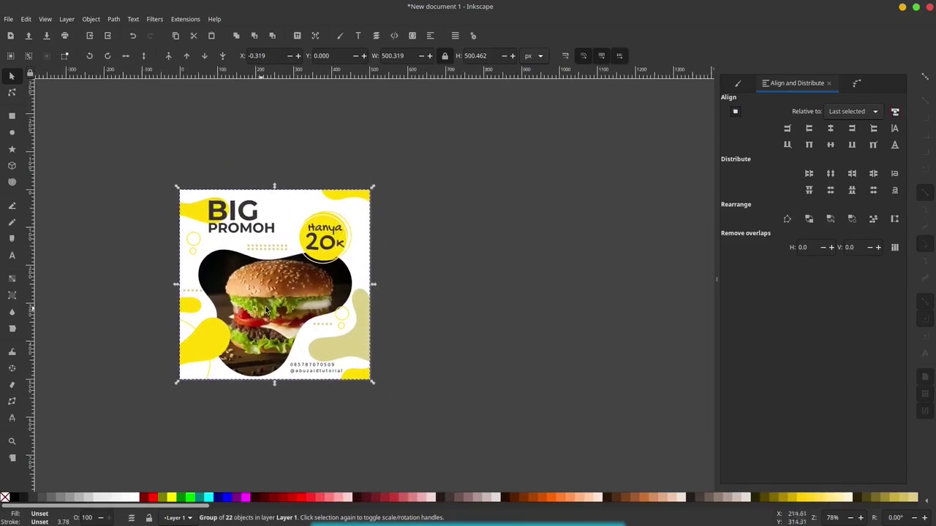
right_click(266, 307)
right_click(395, 203)
key("Escape")
left_click(437, 137)
Duplicate the poster group and move the copy to the right of the original
left_click(291, 283)
right_click(291, 284)
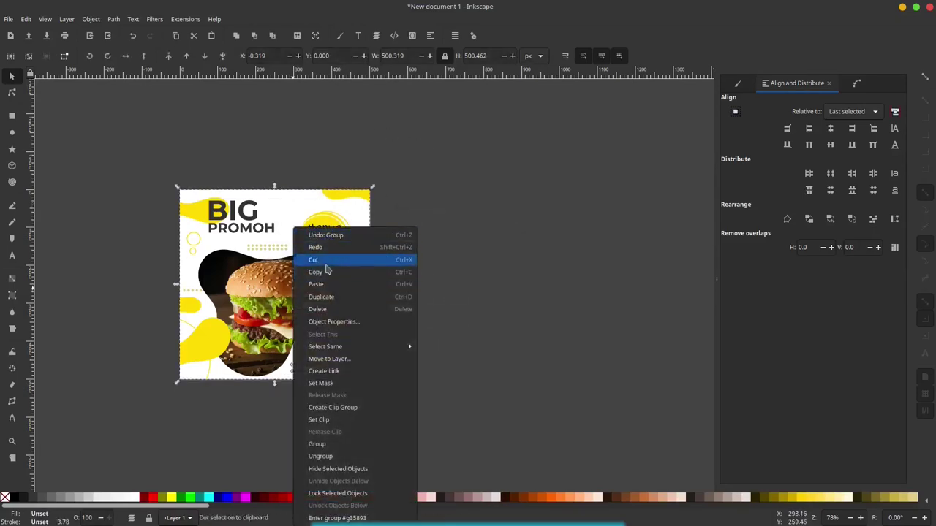
left_click(333, 297)
left_click_drag(291, 280, 543, 280)
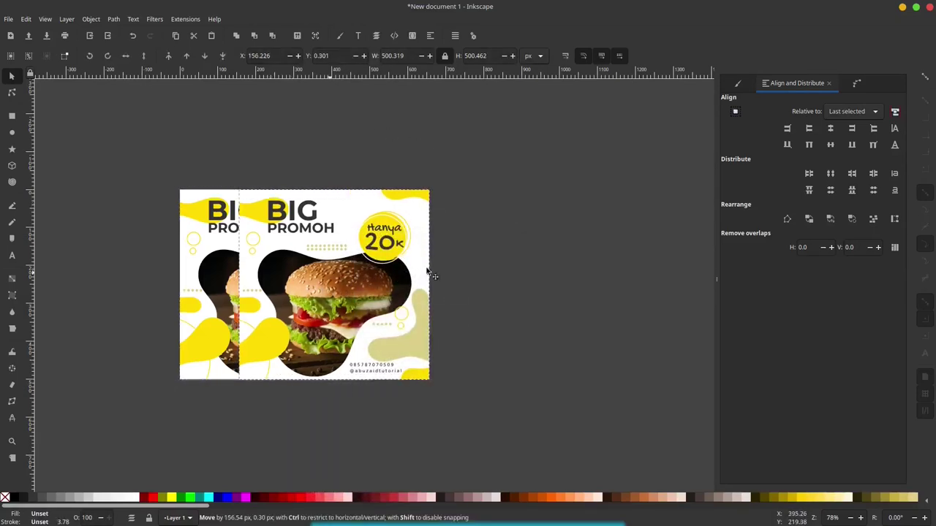
left_click(481, 149)
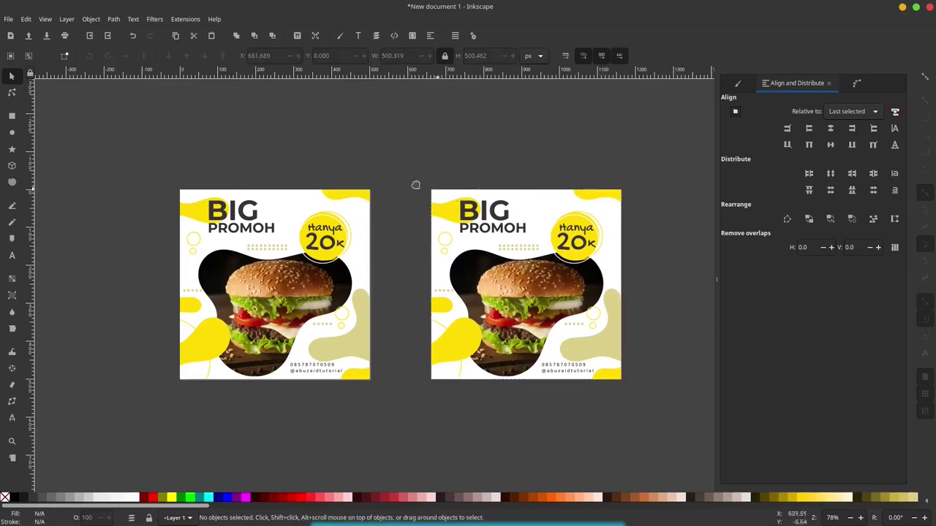
scroll(231, 219, "right", 3)
left_click(13, 207)
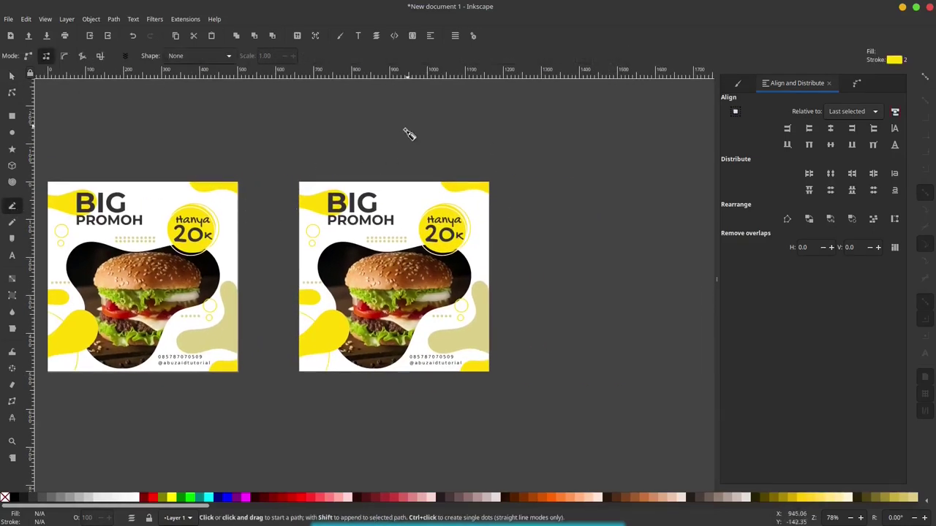
Draw a red vertical line through the poster copy and centre it horizontally
left_click(389, 147)
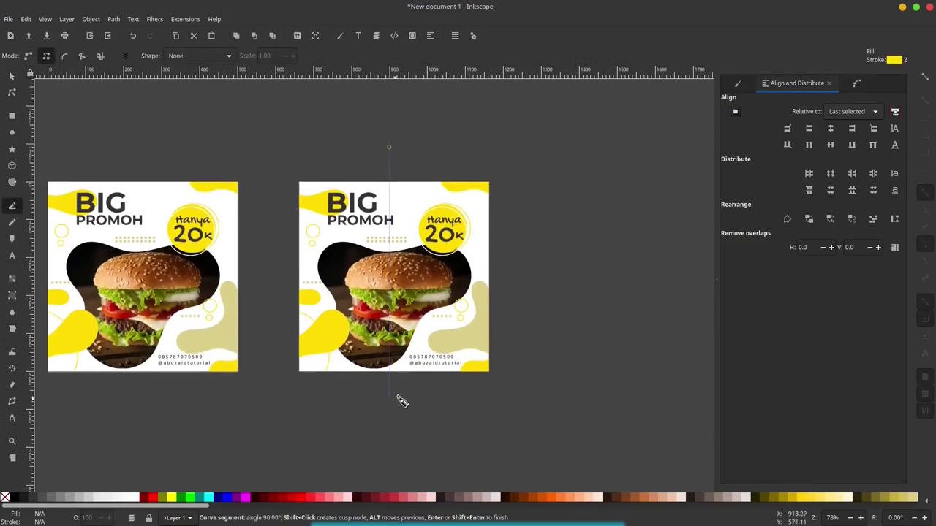
key("Escape")
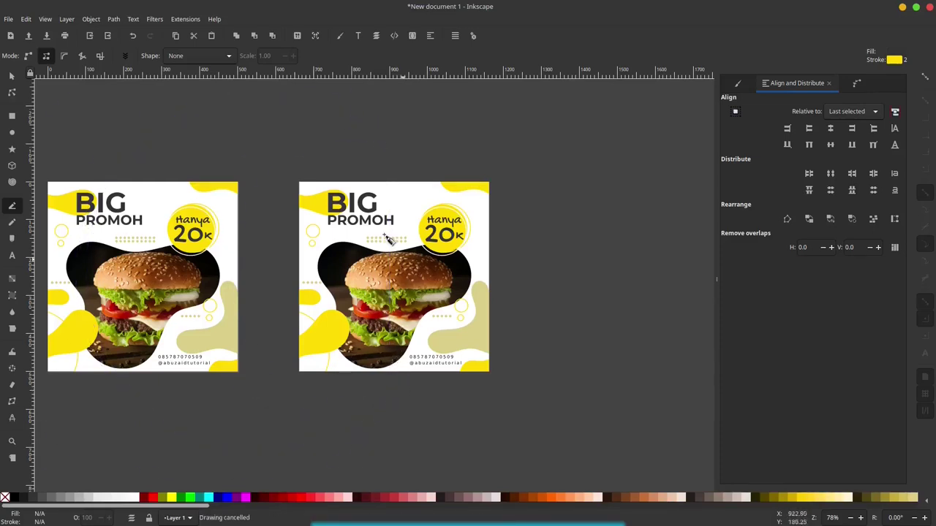
left_click(28, 57)
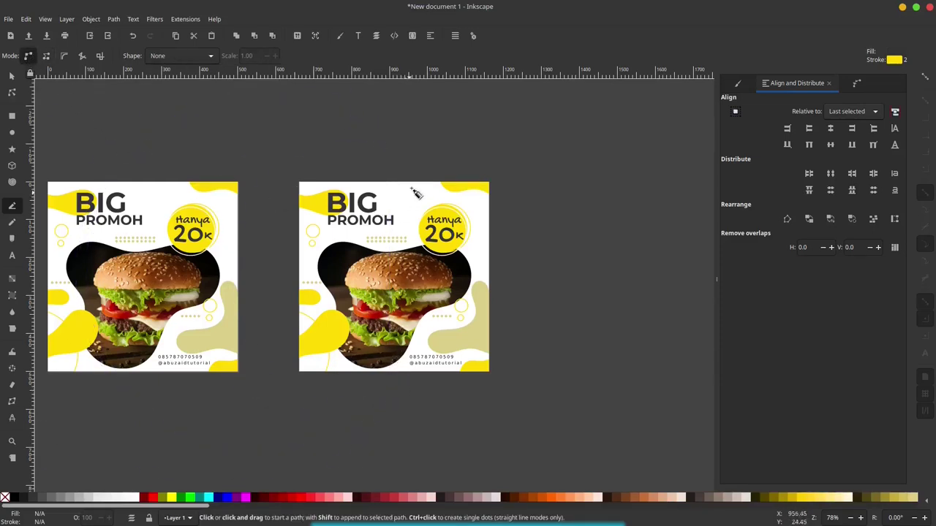
left_click(391, 154)
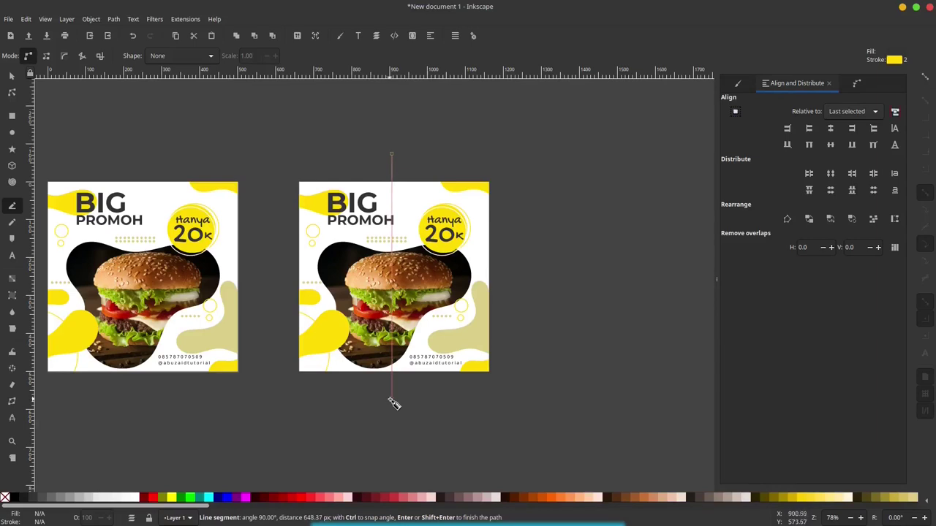
double_click(399, 398)
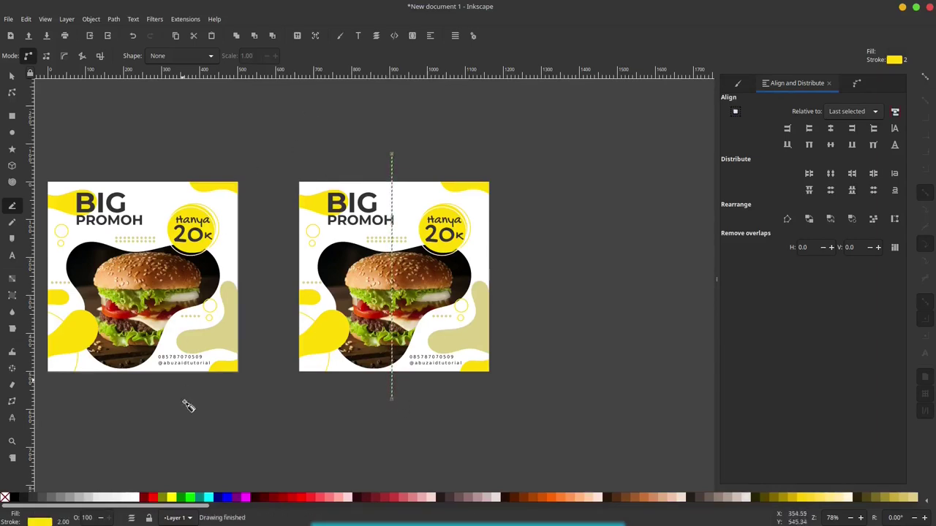
left_click(152, 497, "shift")
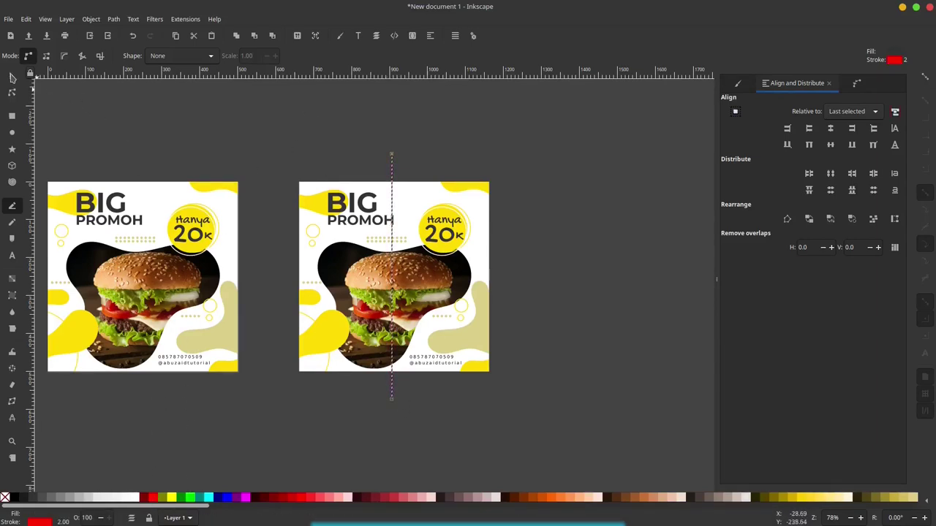
key("s")
scroll(401, 249, "up", 1, "ctrl")
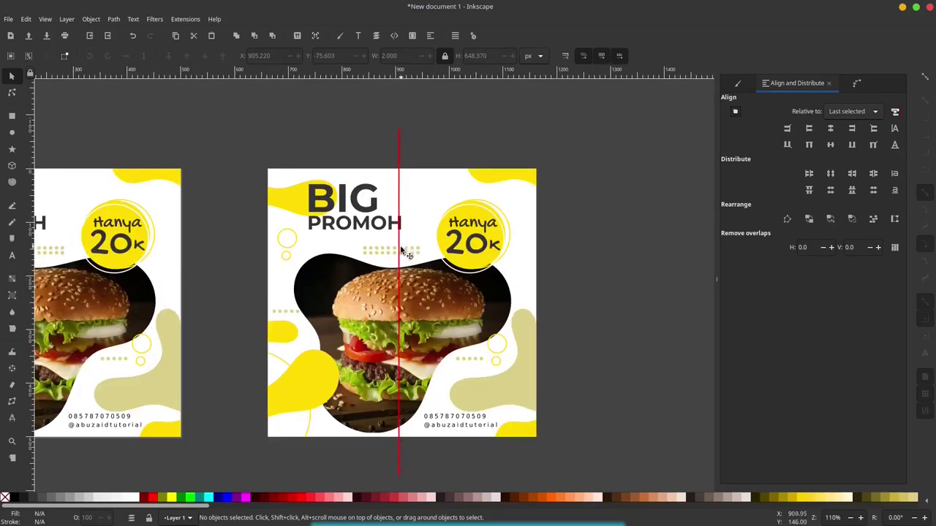
left_click(401, 251)
left_click(445, 183, "shift")
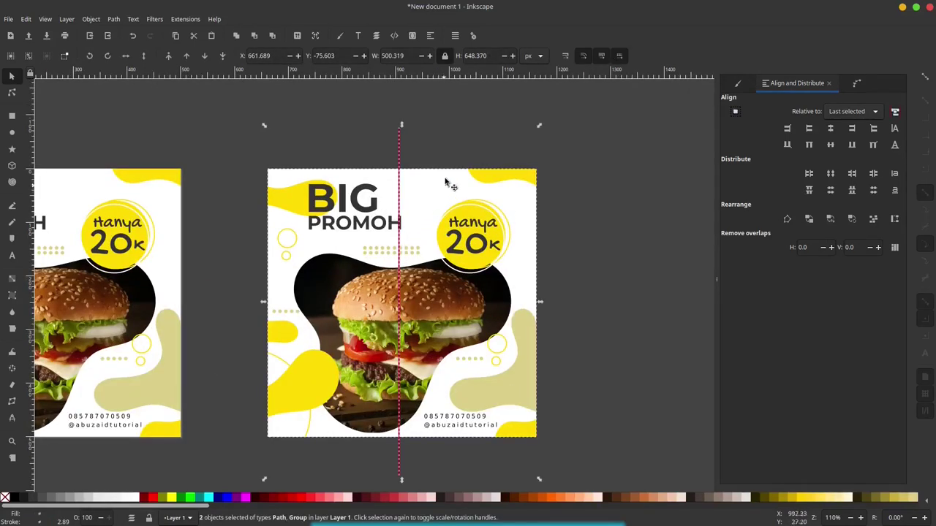
left_click(828, 132)
left_click(571, 161)
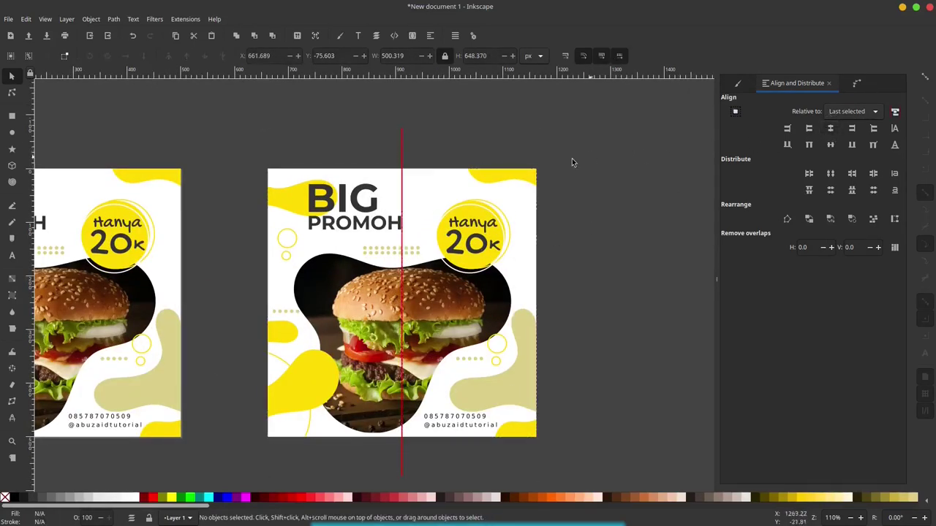
Duplicate the red line, rotate it 90° to horizontal, and centre it on the poster copy
left_click(401, 160)
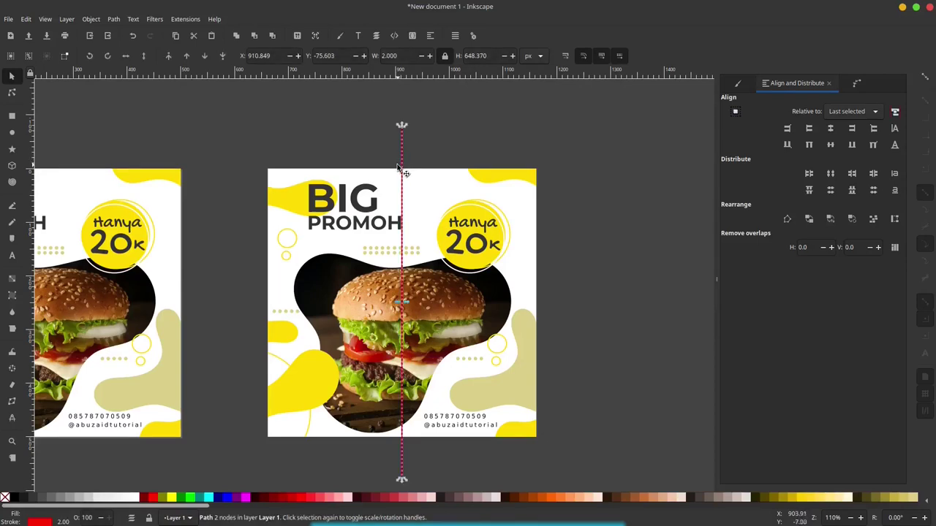
right_click(399, 168)
left_click(458, 237)
left_click(109, 57)
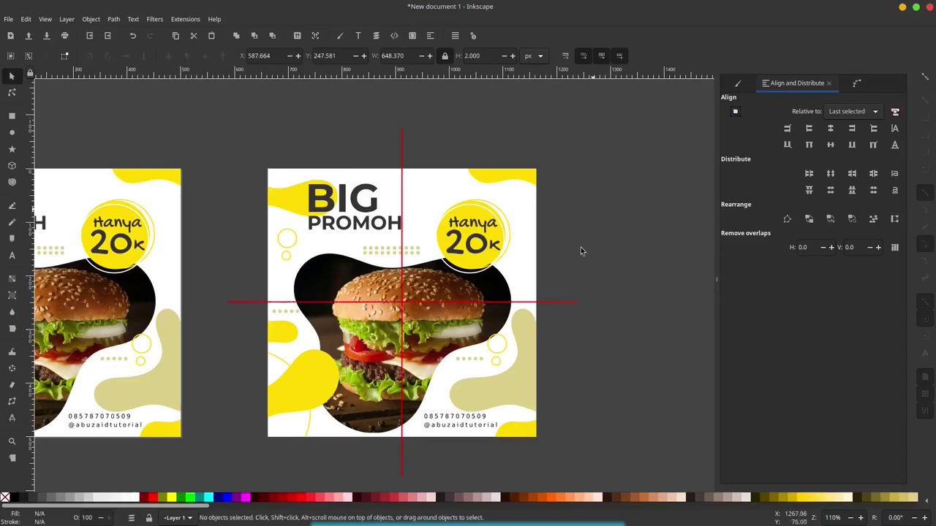
left_click(534, 254, "shift")
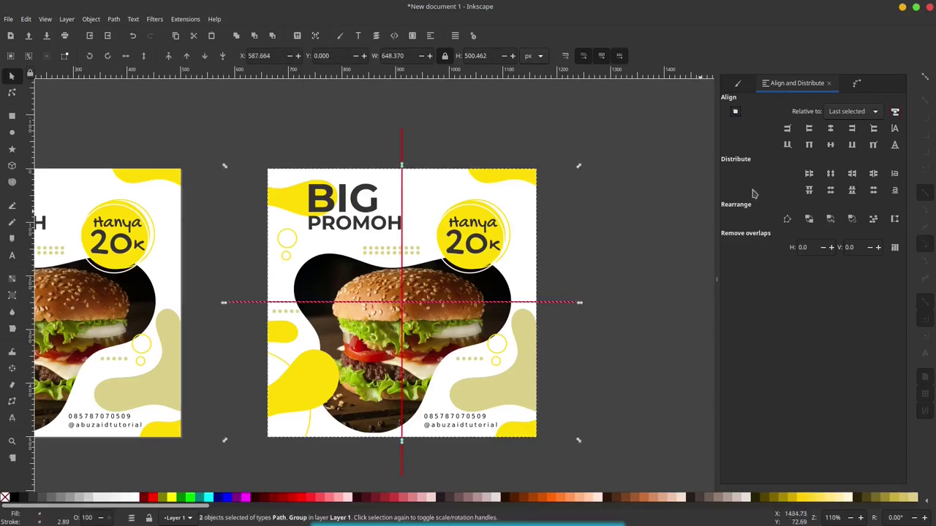
left_click(831, 145)
left_click(645, 215)
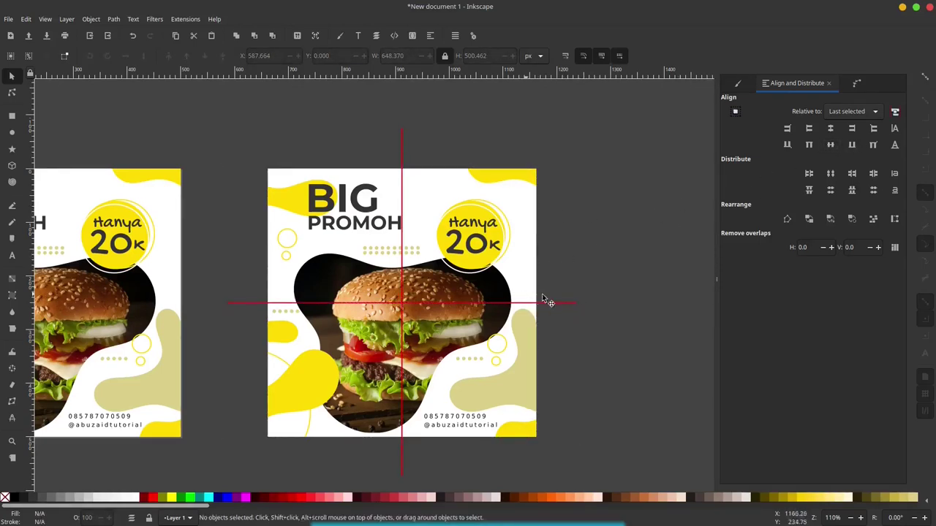
Set both red lines' stroke width to Hairline
left_click(560, 304)
scroll(442, 216, "up", 2, "ctrl")
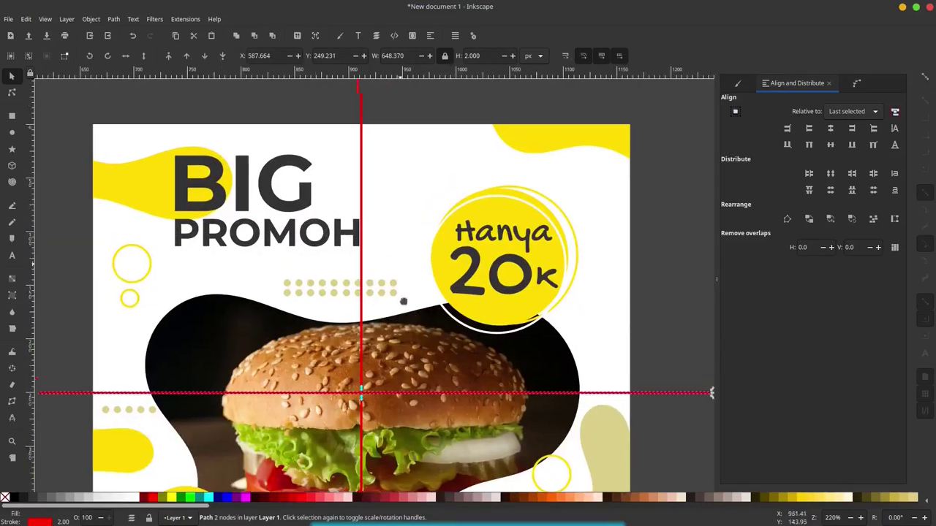
scroll(370, 190, "up", 3)
left_click(370, 190, "shift")
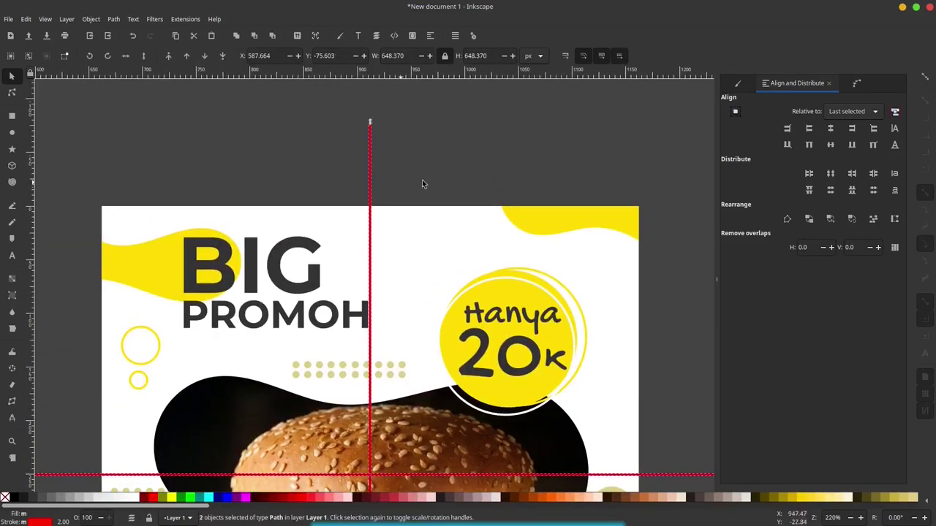
left_click(738, 84)
left_click(819, 123)
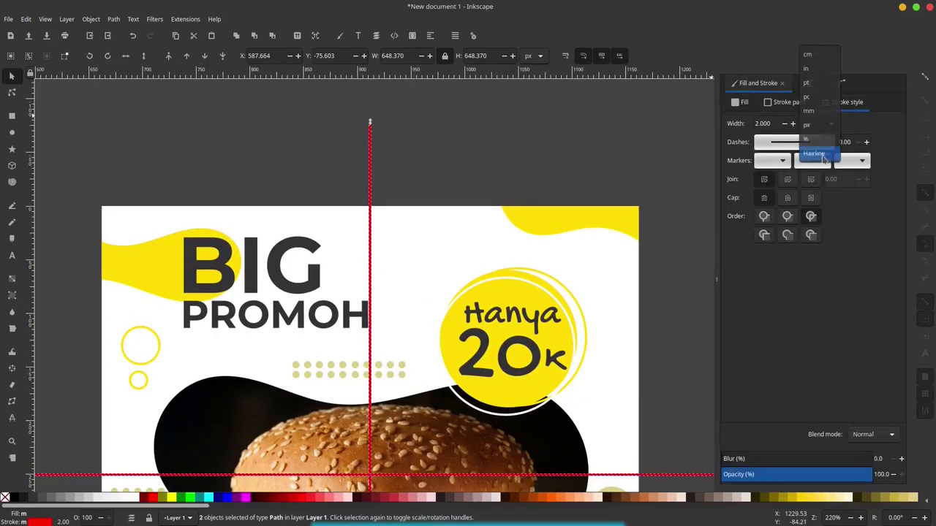
left_click(818, 150)
scroll(519, 301, "down", 2)
scroll(519, 301, "down", 2, "ctrl")
key("Escape")
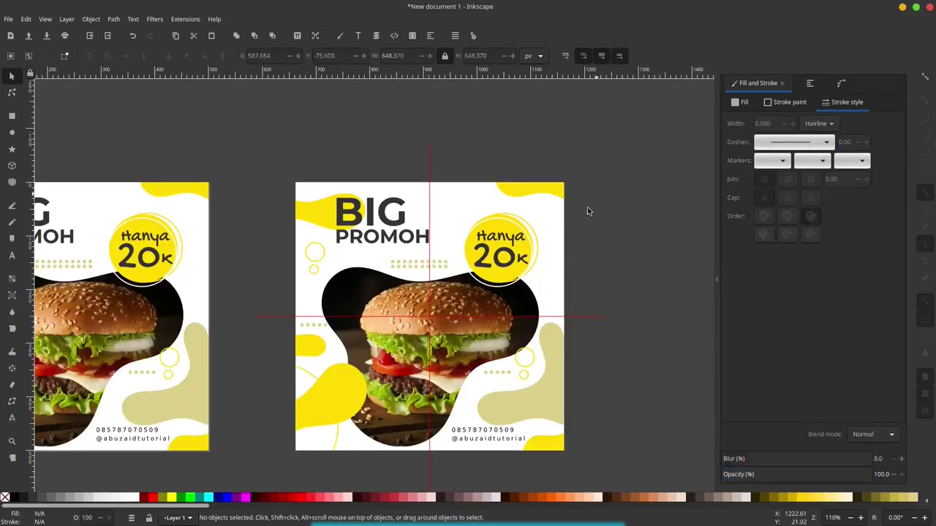
Pan back to the poster copy and select the horizontal red line
scroll(587, 207, "left", 1)
scroll(572, 217, "left", 2)
scroll(541, 242, "right", 2)
scroll(515, 263, "down", 1, "ctrl")
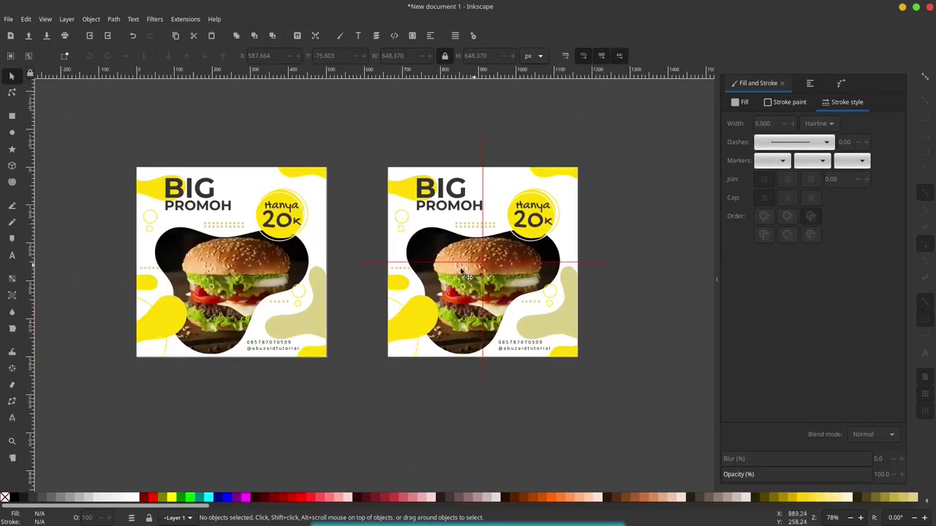
scroll(502, 272, "right", 2)
left_click(510, 273)
Combine the vertical and horizontal red lines into one cross path
left_click(401, 159, "shift")
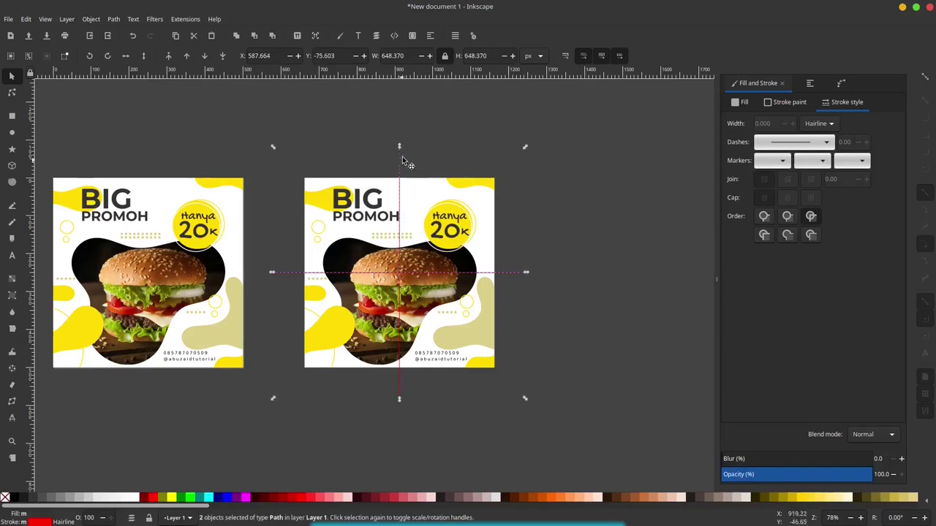
left_click(113, 19)
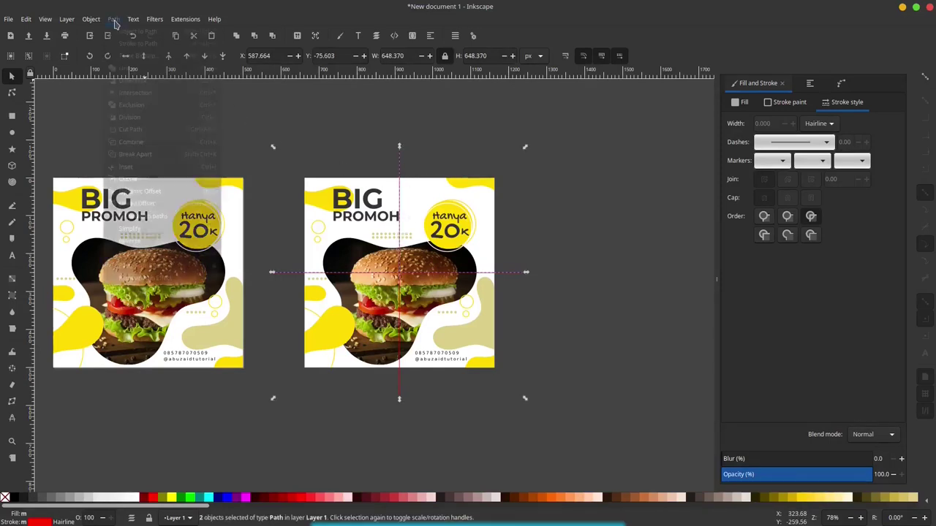
left_click(143, 144)
left_click(585, 183)
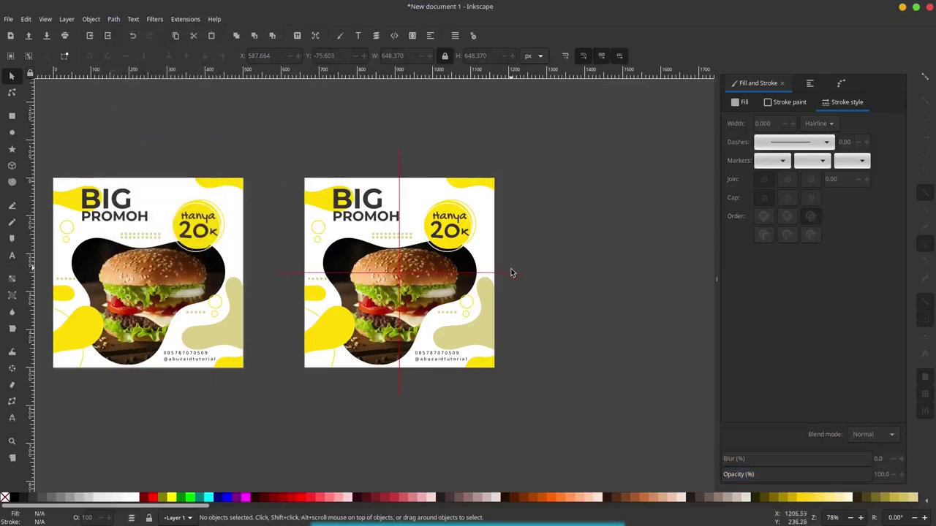
left_click(512, 272)
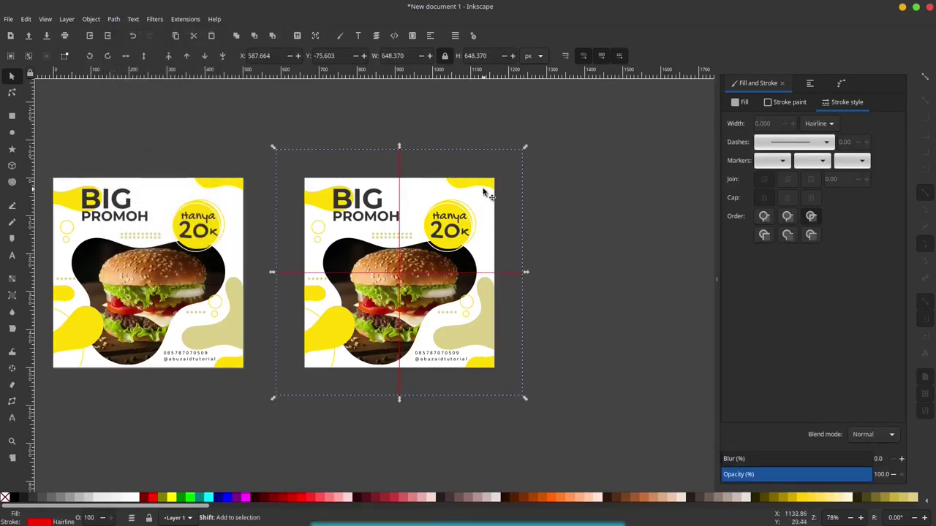
Convert the poster copy group into a pattern with Objects to Pattern
left_click(462, 231)
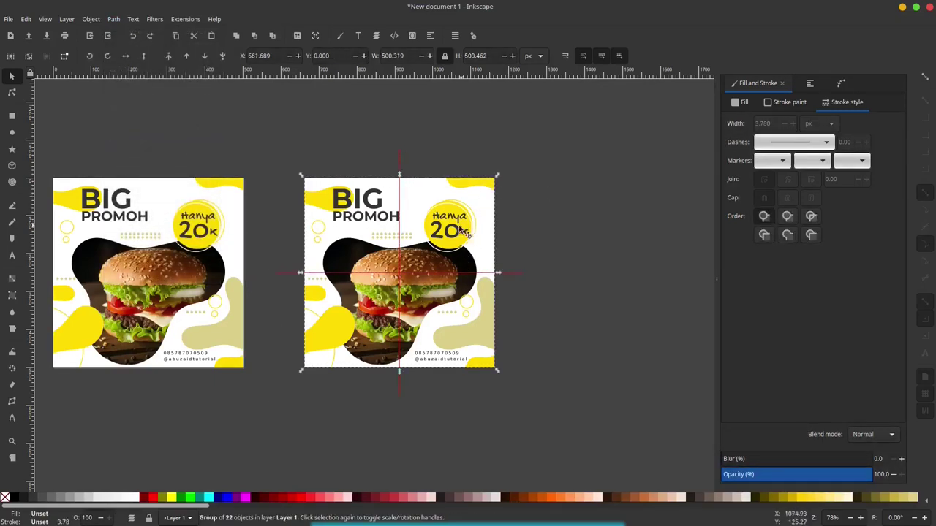
left_click(87, 19)
mouse_move(103, 167)
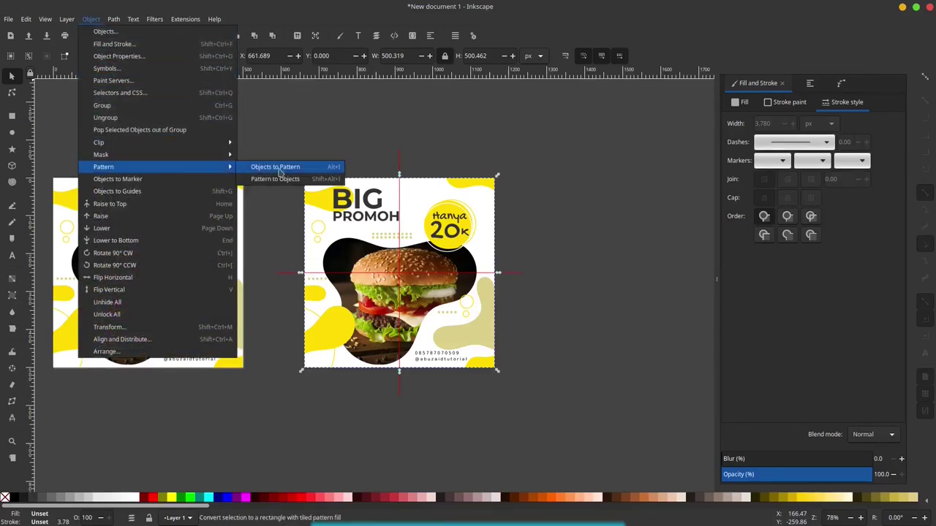
left_click(284, 168)
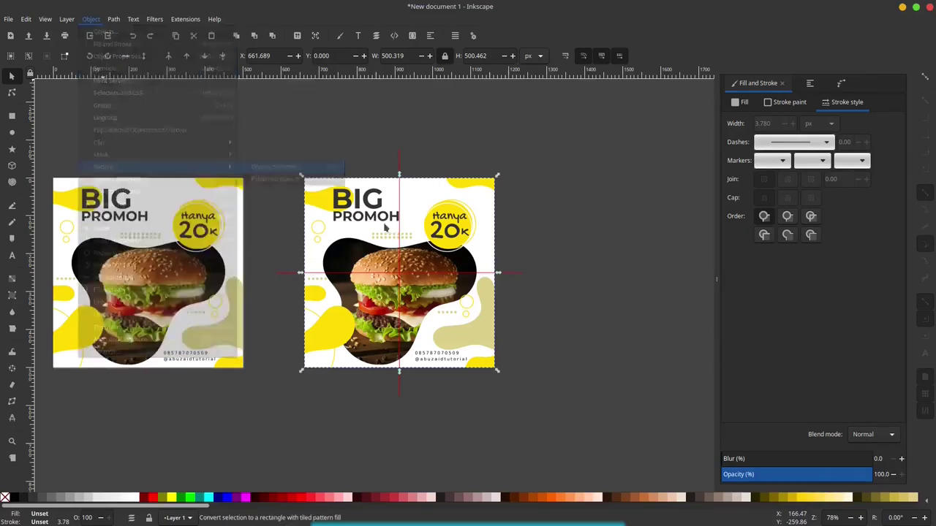
Divide the poster copy along the cross path into four quarter pieces
left_click(569, 171)
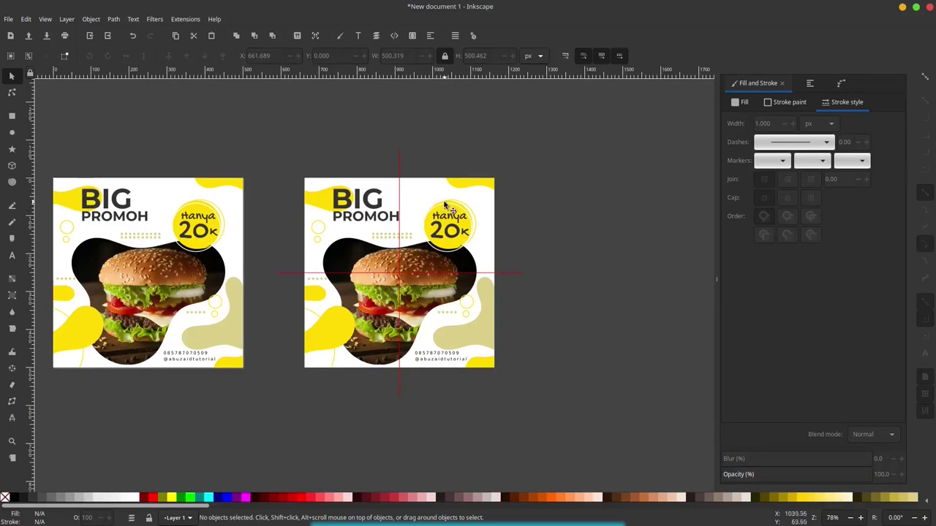
left_click(401, 170)
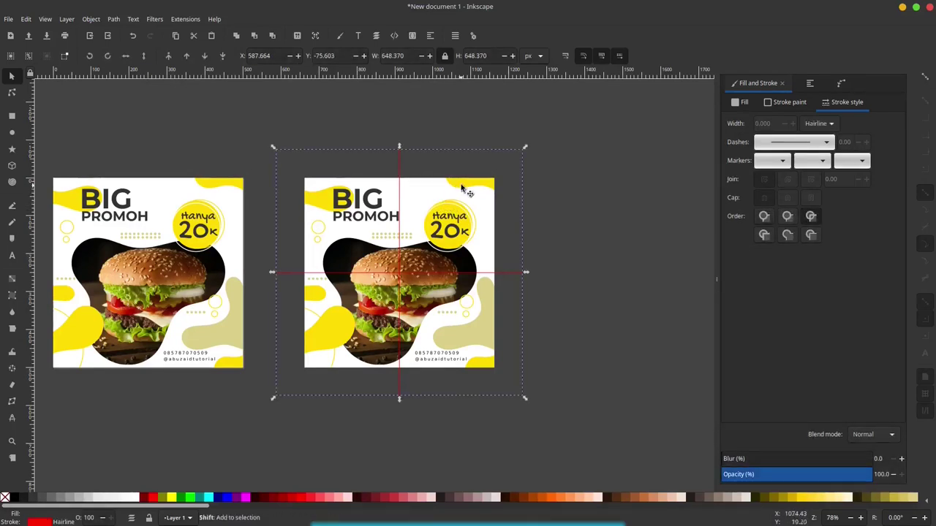
left_click(113, 19)
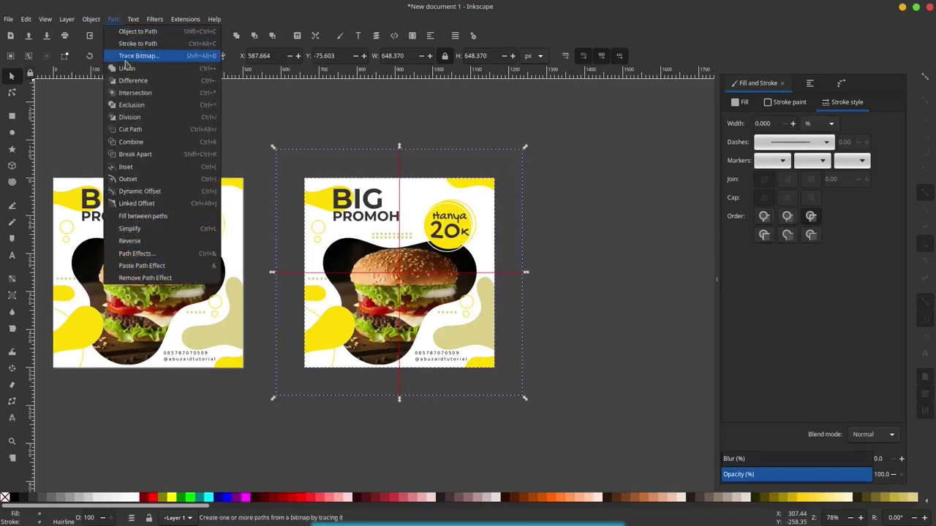
left_click(144, 118)
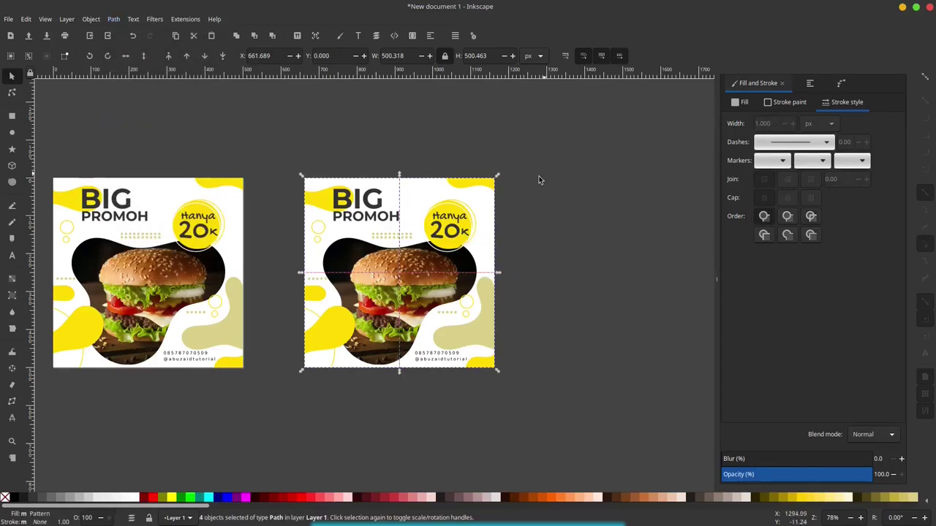
left_click(447, 247)
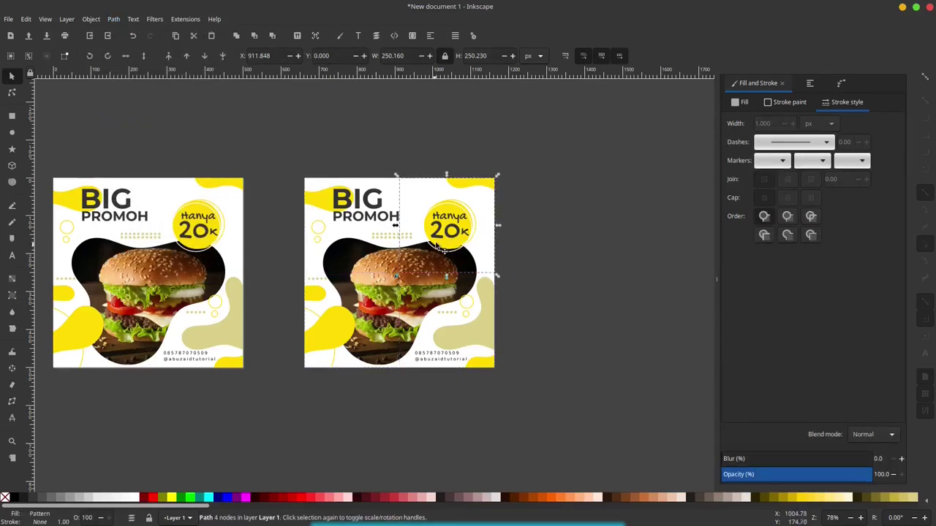
Drag the top-right and bottom-left quarter pieces outward to open gaps
left_click_drag(438, 246, 453, 230)
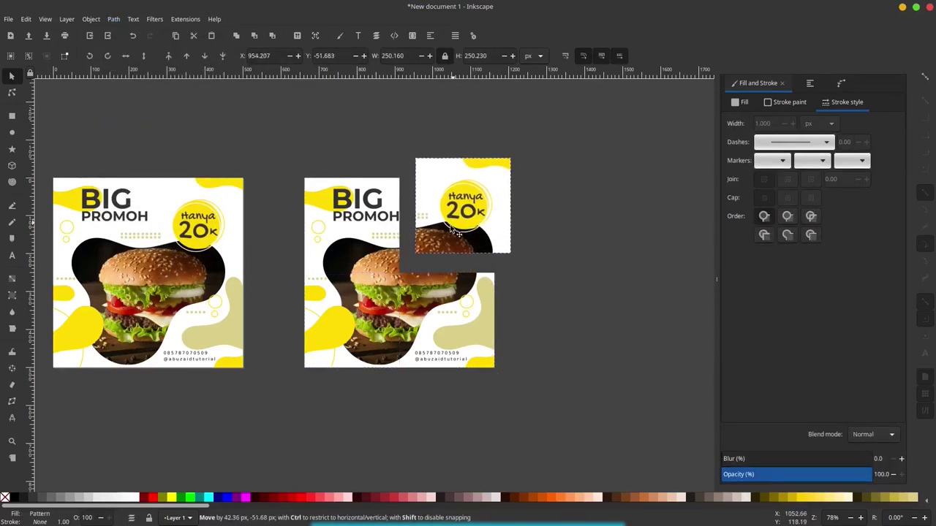
left_click_drag(453, 231, 373, 321)
left_click(379, 310)
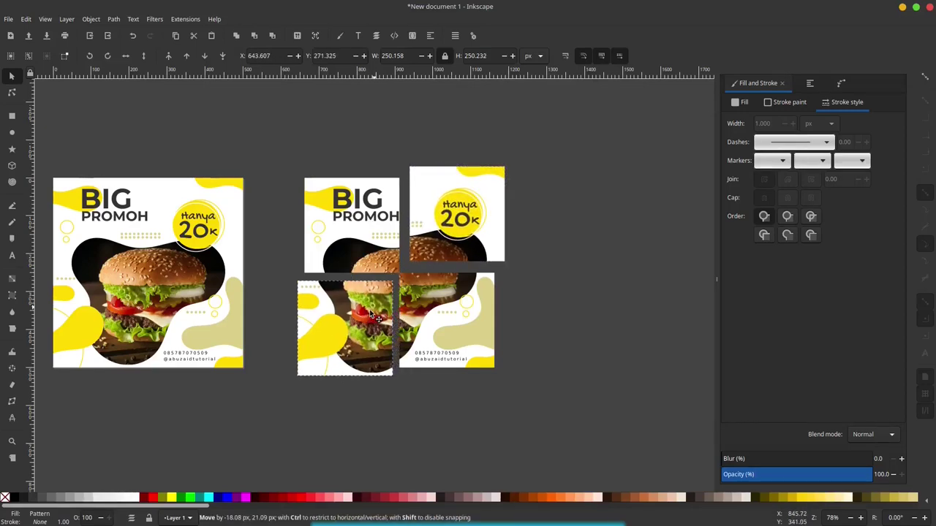
left_click(529, 226)
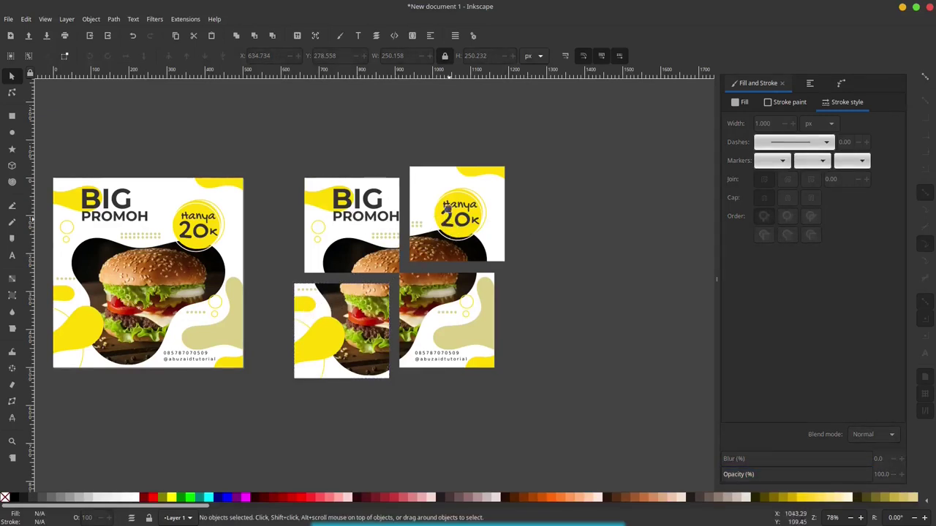
Rubber-band select all four quarter pieces
scroll(447, 209, "down", 2)
scroll(447, 209, "right", 2)
left_click_drag(469, 97, 199, 365)
scroll(229, 280, "up", 2)
scroll(229, 280, "right", 3)
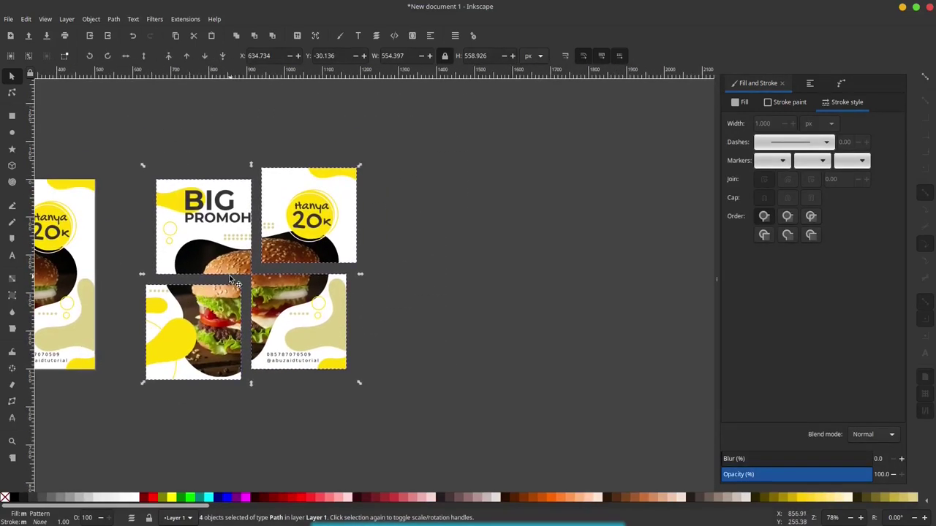